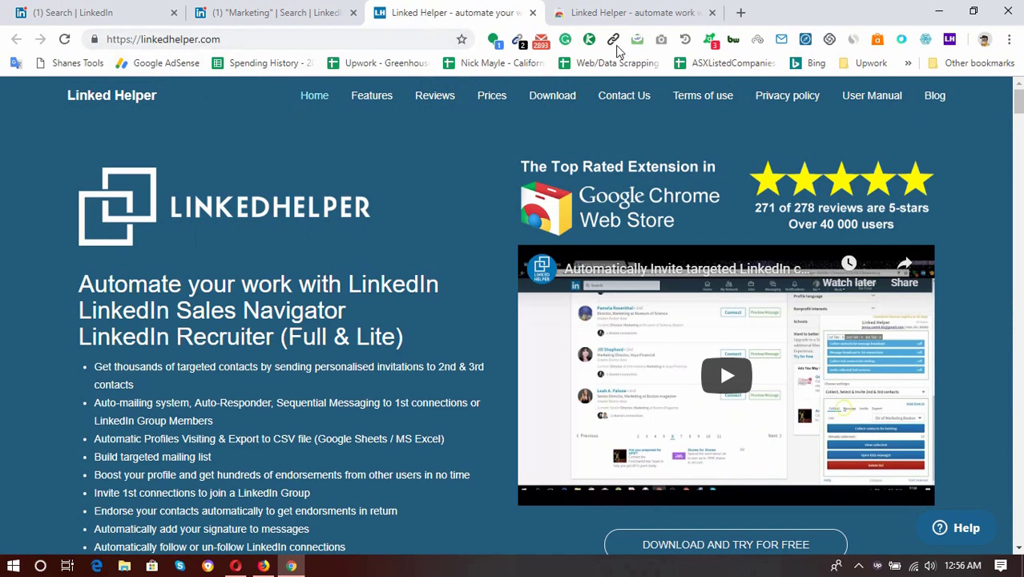
- Look over the Linked Helper extension's Chrome Web Store page and the linkedhelper.com home page
click(637, 10)
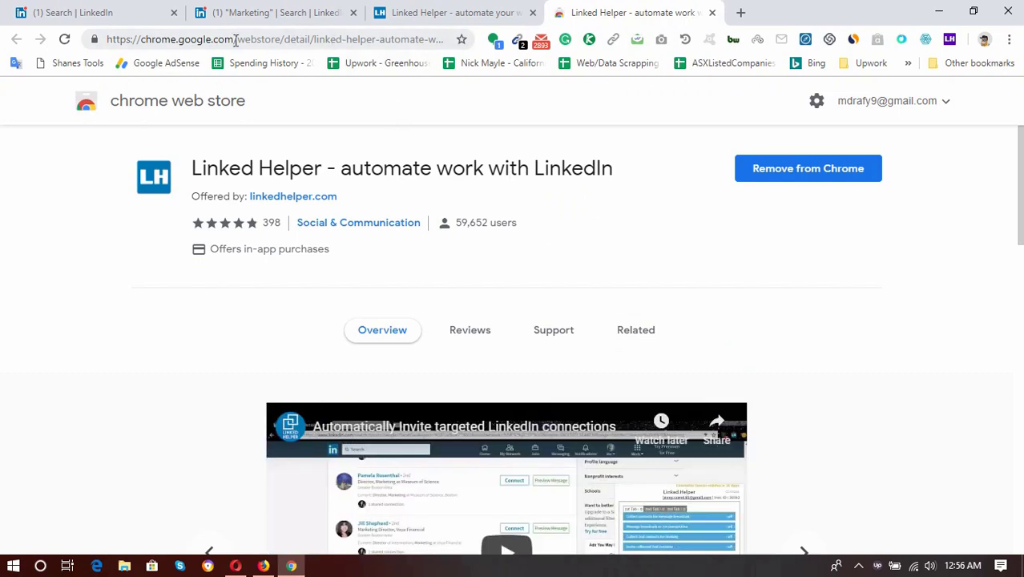
click(420, 10)
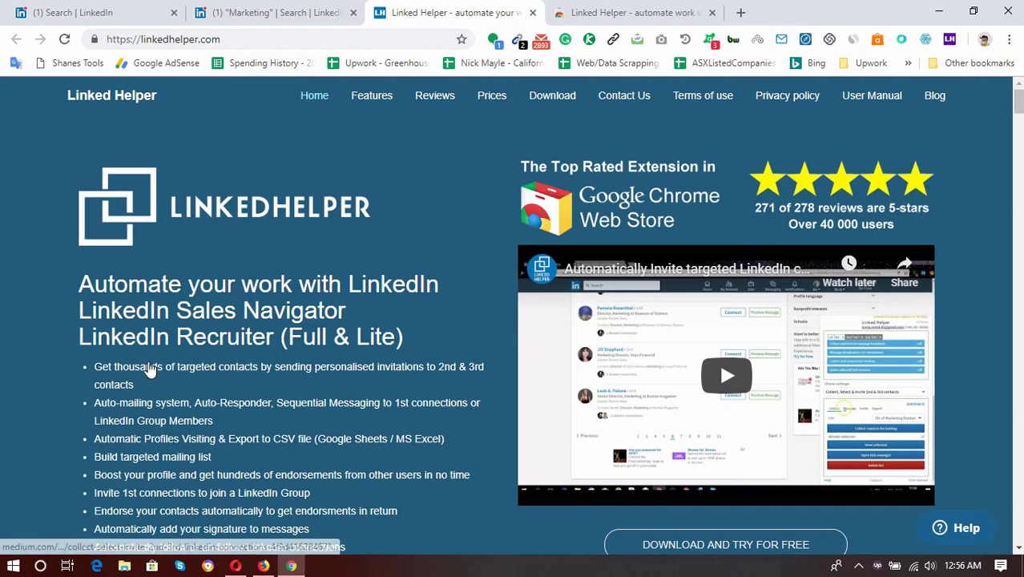
click(618, 8)
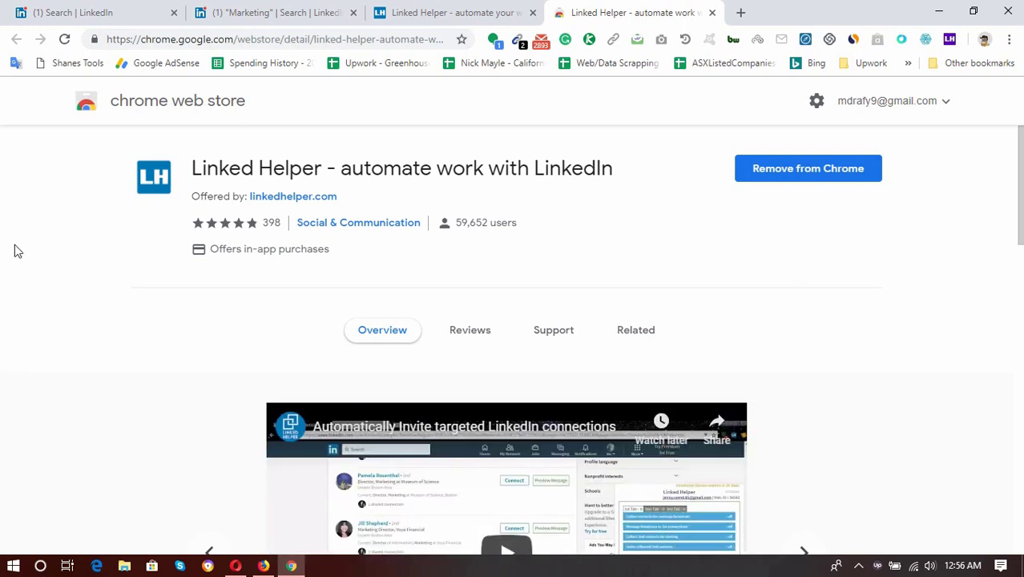
- Reload the LinkedIn people search filtered by Apple and switch the Linked Helper panel to the Profiles extractor
click(109, 8)
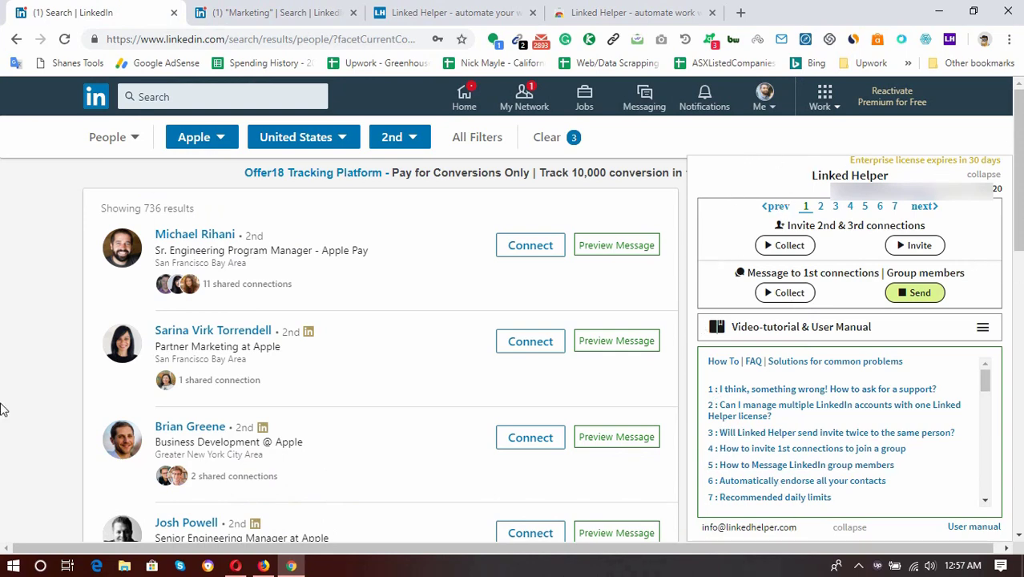
click(64, 38)
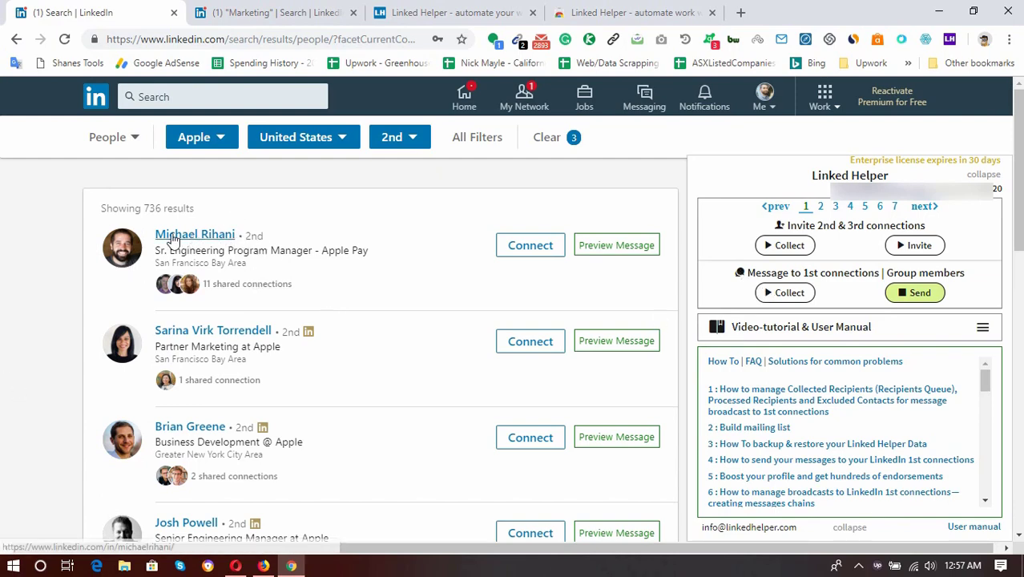
click(982, 329)
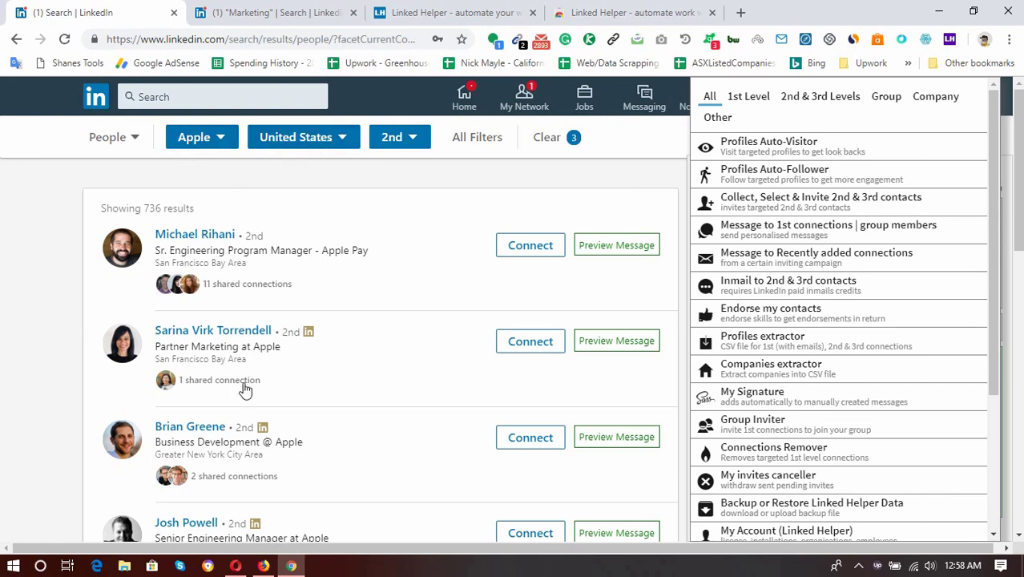
click(784, 341)
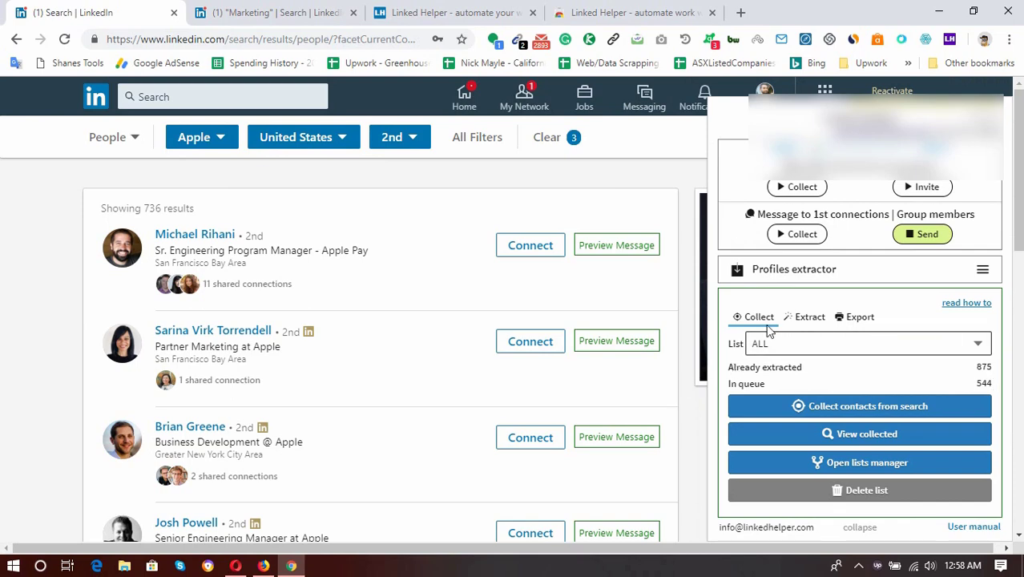
- Create a new Profiles extractor list named Apple
click(978, 344)
click(826, 365)
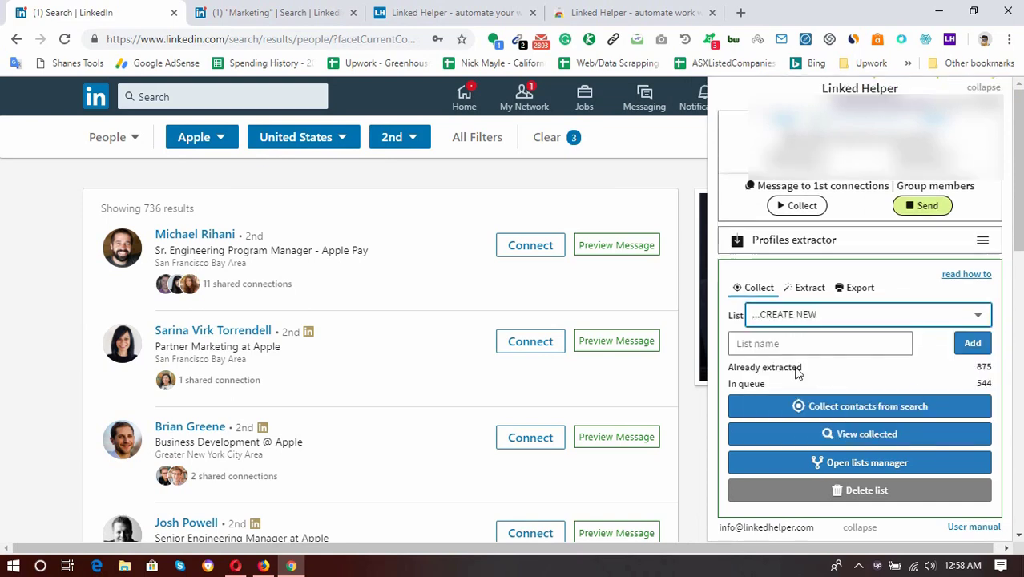
click(804, 341)
text(Demo)
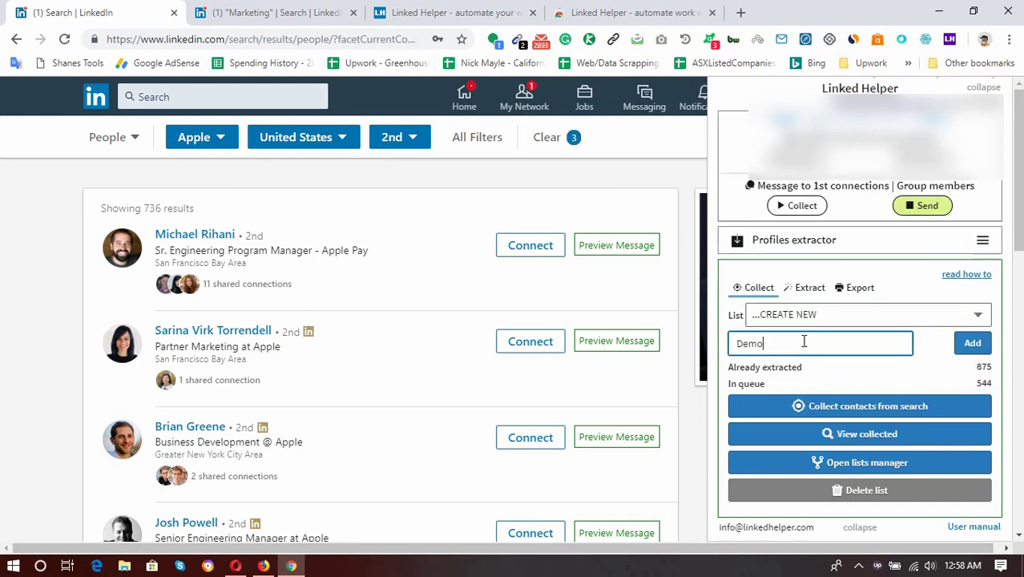
text(e)
key(BackSpace)
key(BackSpace)
text(A)
click(972, 344)
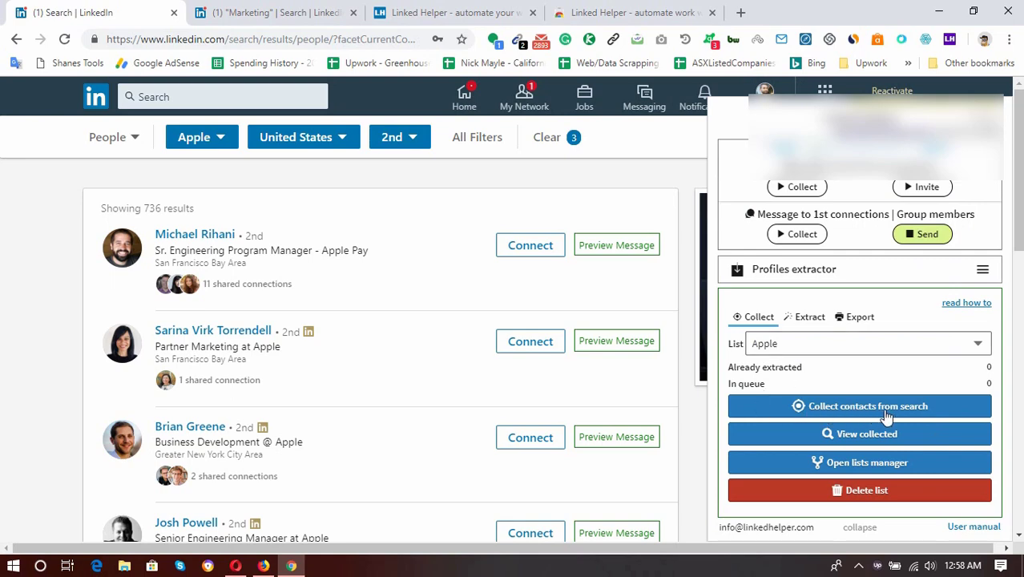
- Collect contacts from the first three pages of the search results into the Apple list, stopping collection on page 3
click(853, 411)
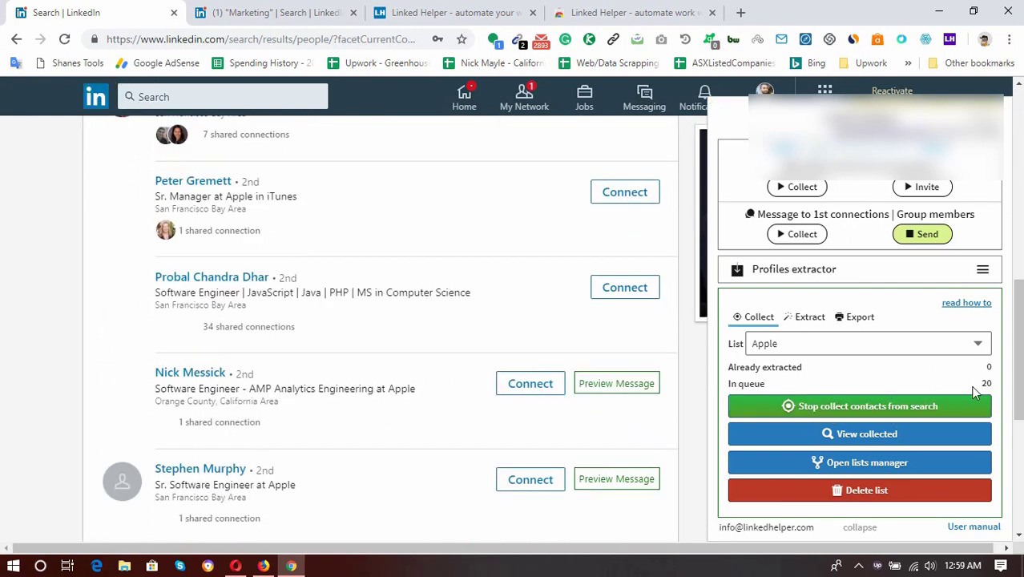
click(920, 407)
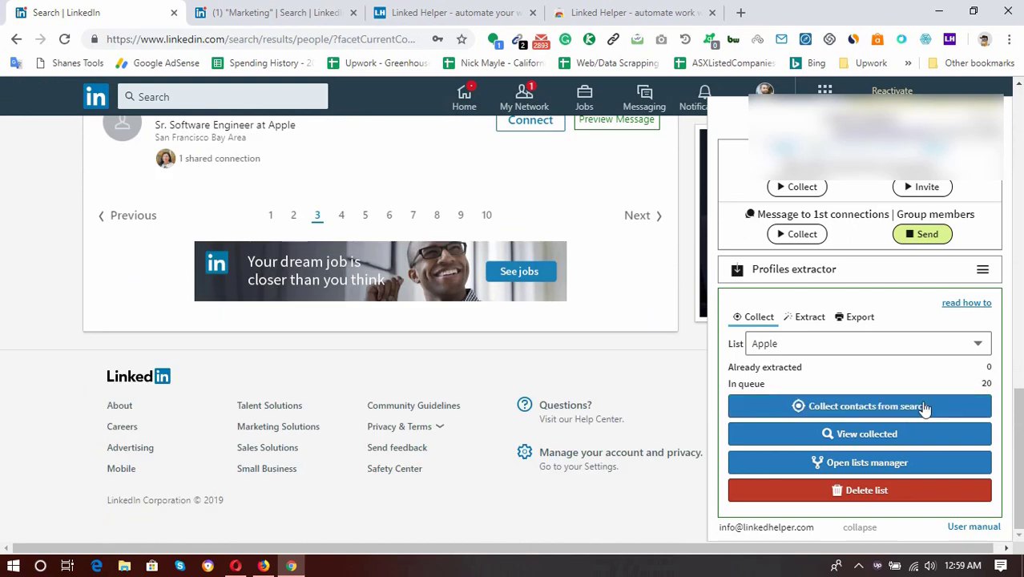
drag(1017, 457, 1018, 152)
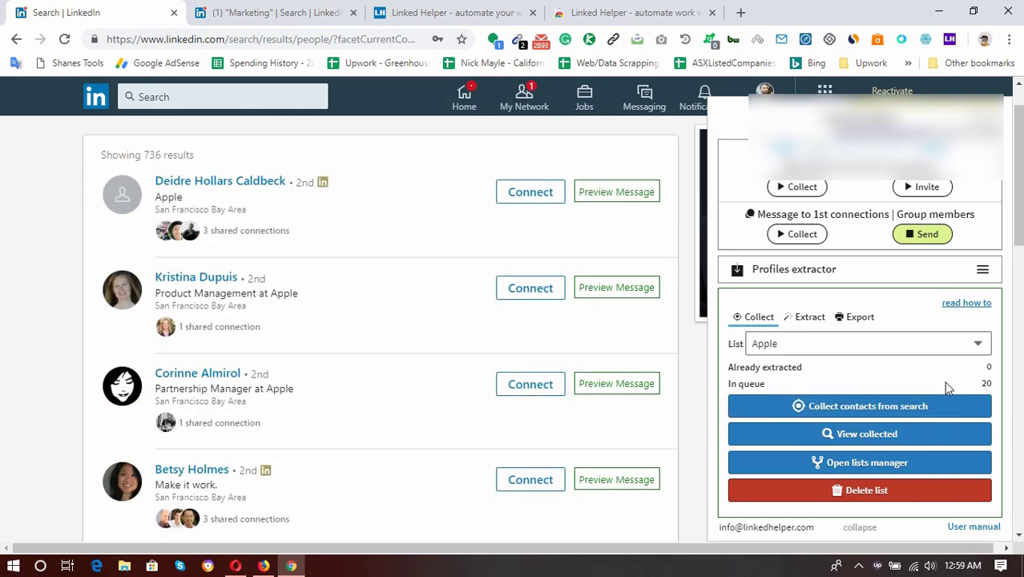
scroll(810, 371, down, 15)
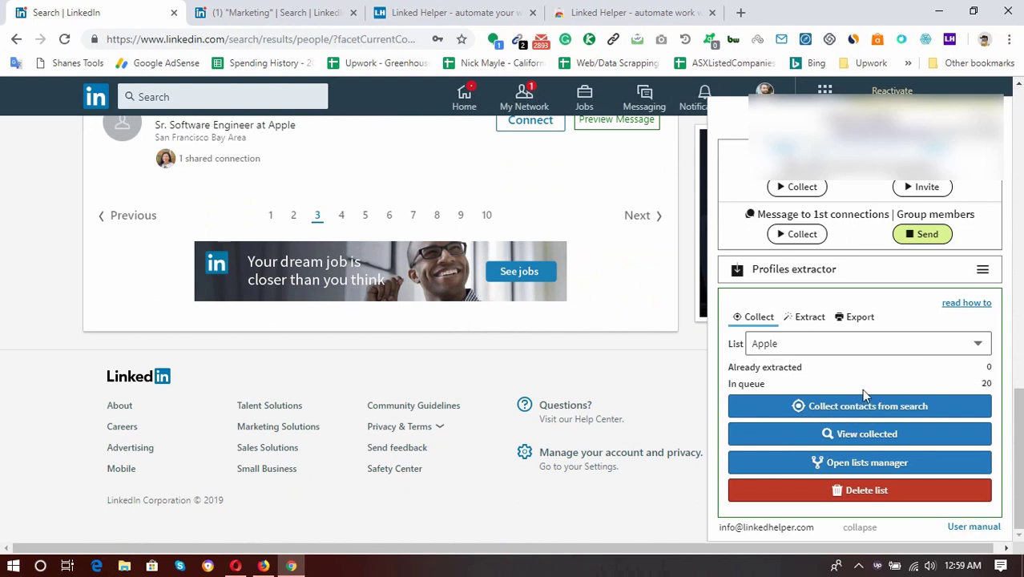
click(774, 401)
- View the collected contacts and move the first profile in the queue to the Excluded List
click(860, 437)
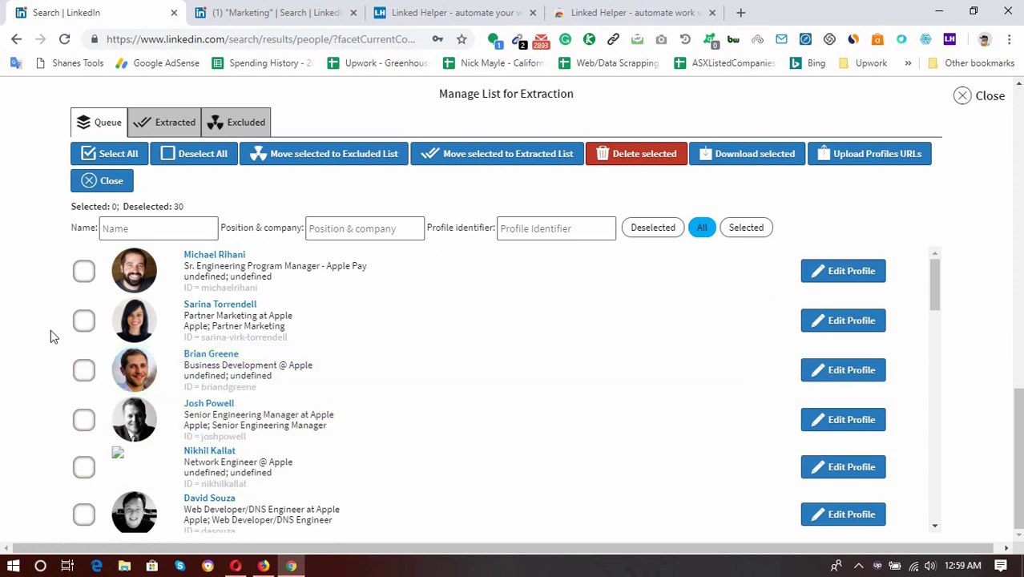
click(84, 273)
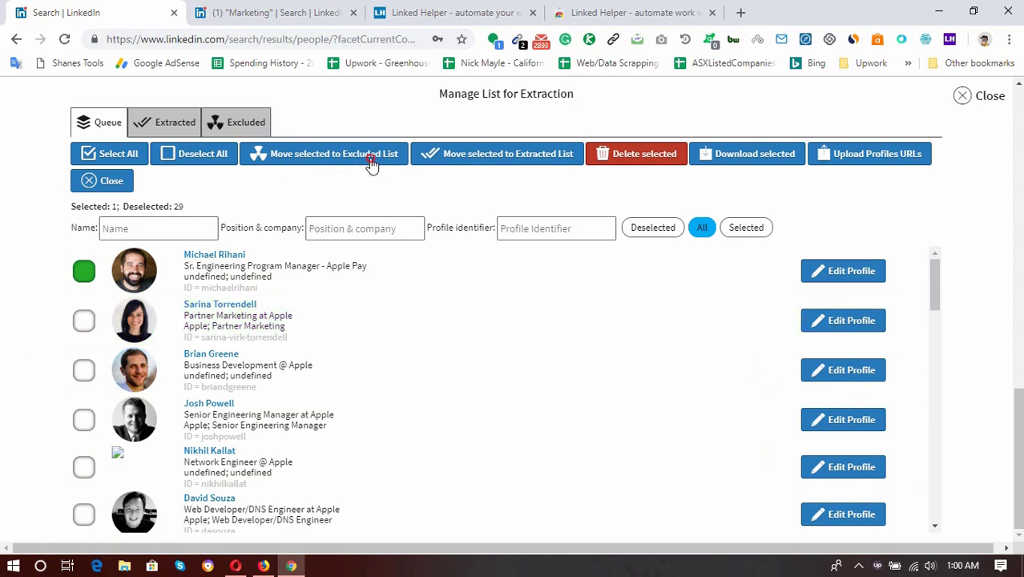
click(368, 160)
click(453, 323)
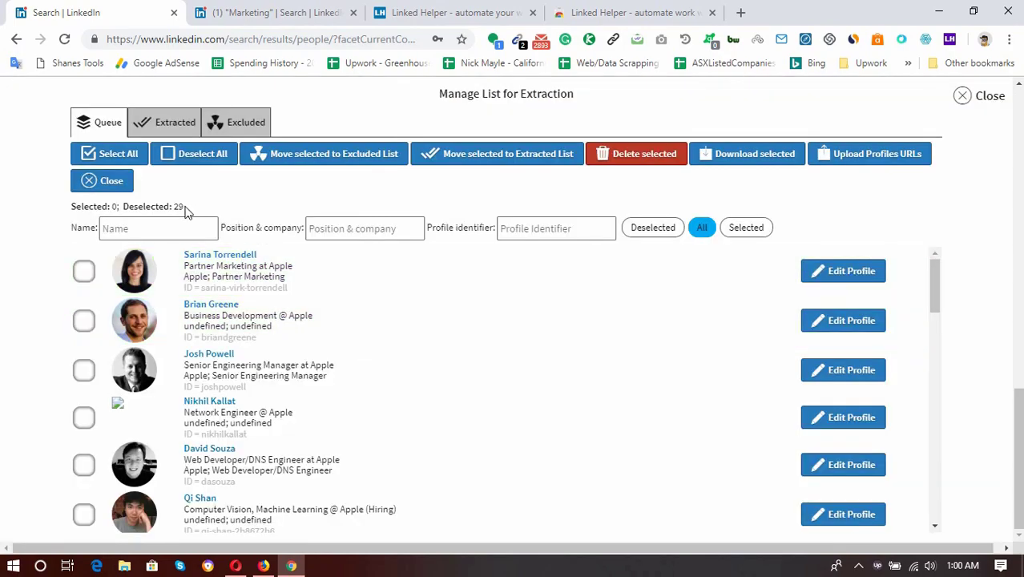
- Move the first nine remaining queued profiles to the Excluded List and close the list manager
scroll(138, 362, down, 10)
scroll(293, 394, up, 10)
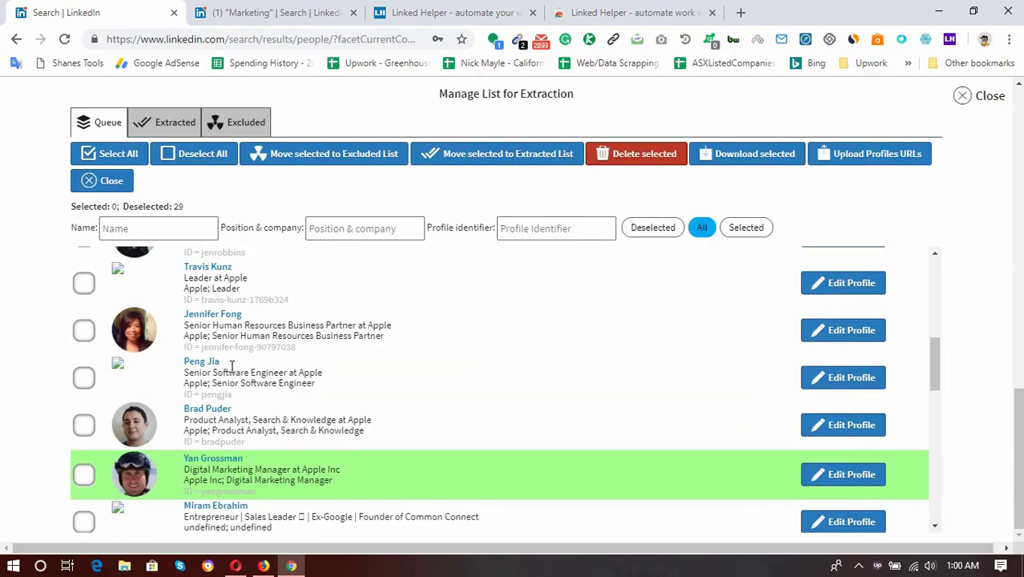
click(84, 271)
click(84, 320)
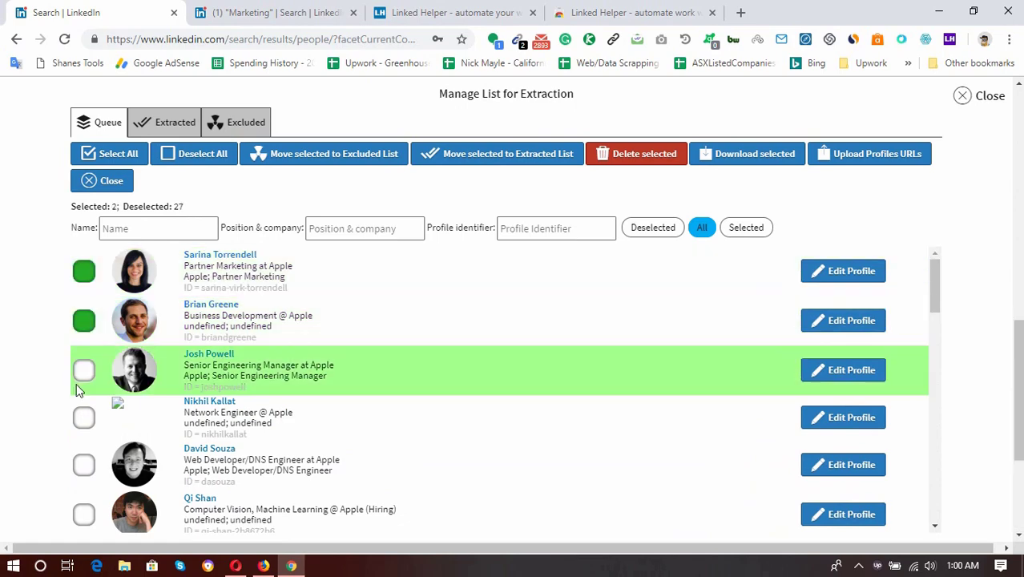
click(83, 369)
scroll(83, 417, down, 1)
click(84, 391)
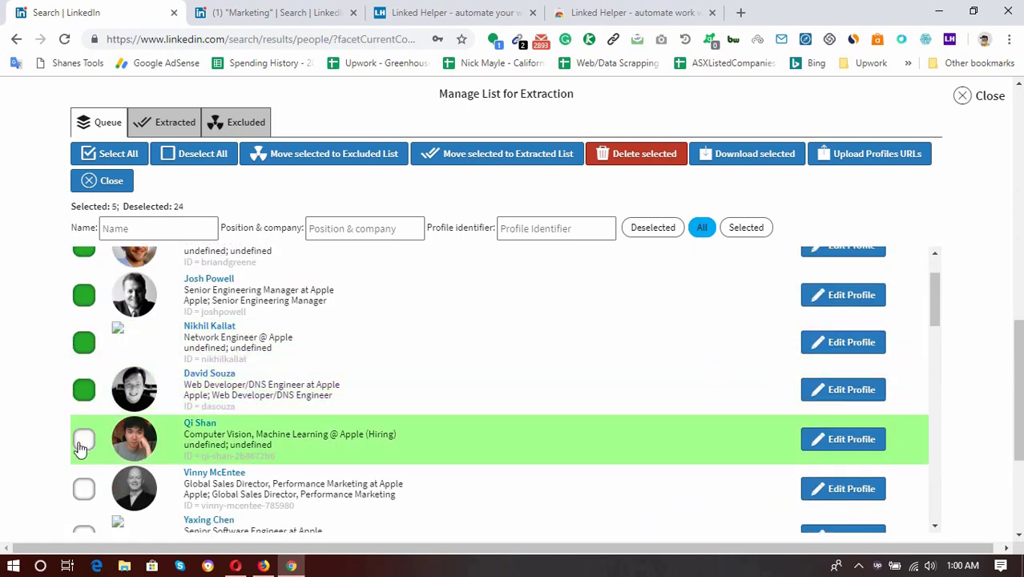
click(83, 441)
scroll(82, 424, down, 1)
click(83, 413)
click(81, 470)
click(83, 508)
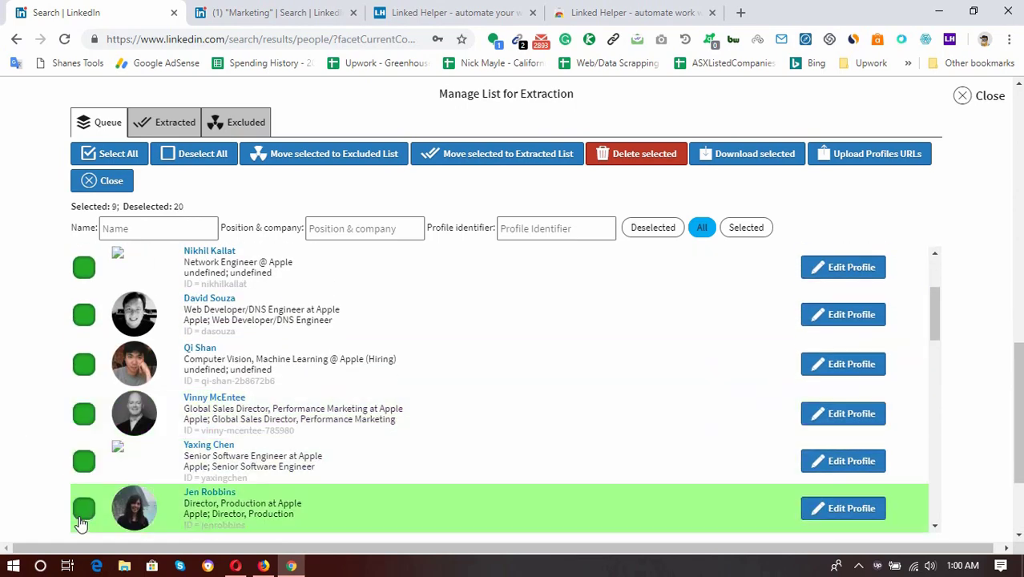
scroll(240, 208, up, 3)
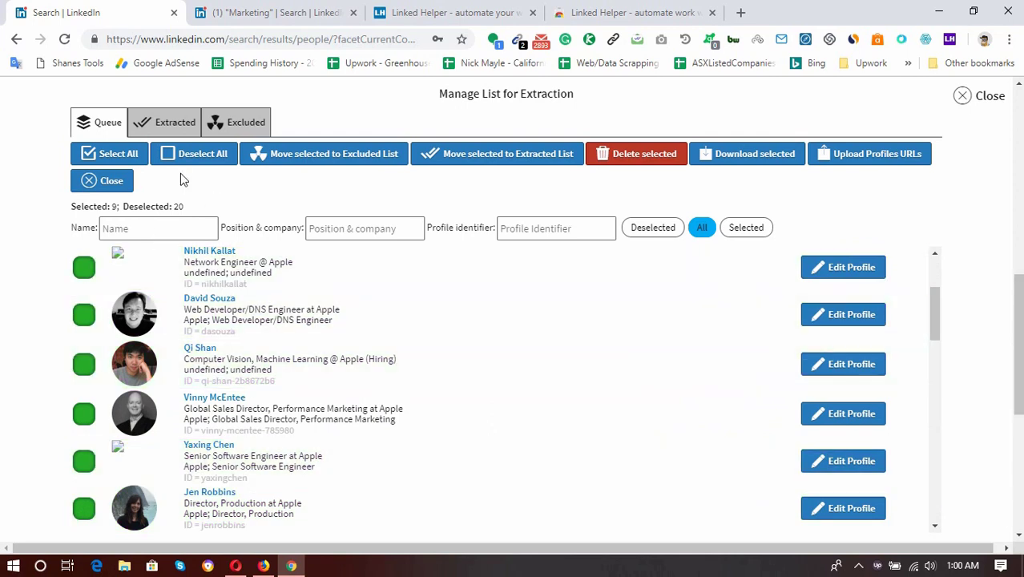
click(341, 168)
click(449, 321)
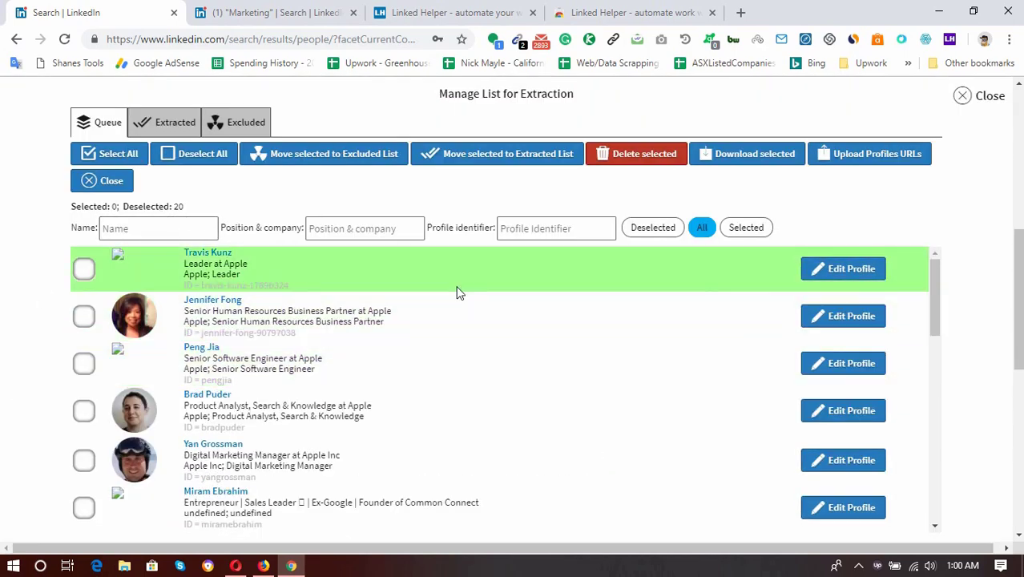
click(989, 97)
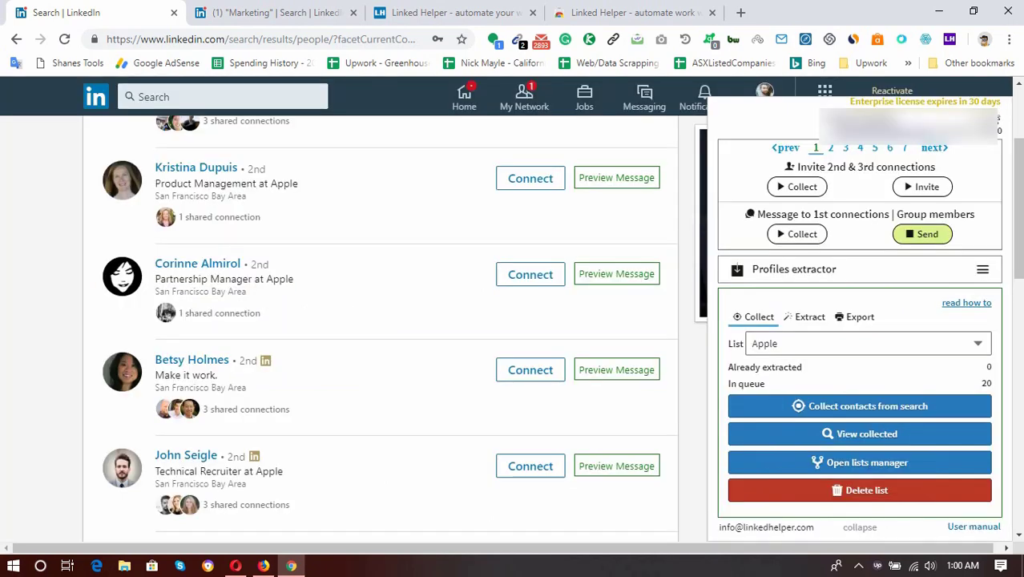
- Open the timeout settings for profile extraction and reset them to the safe timeouts
click(809, 317)
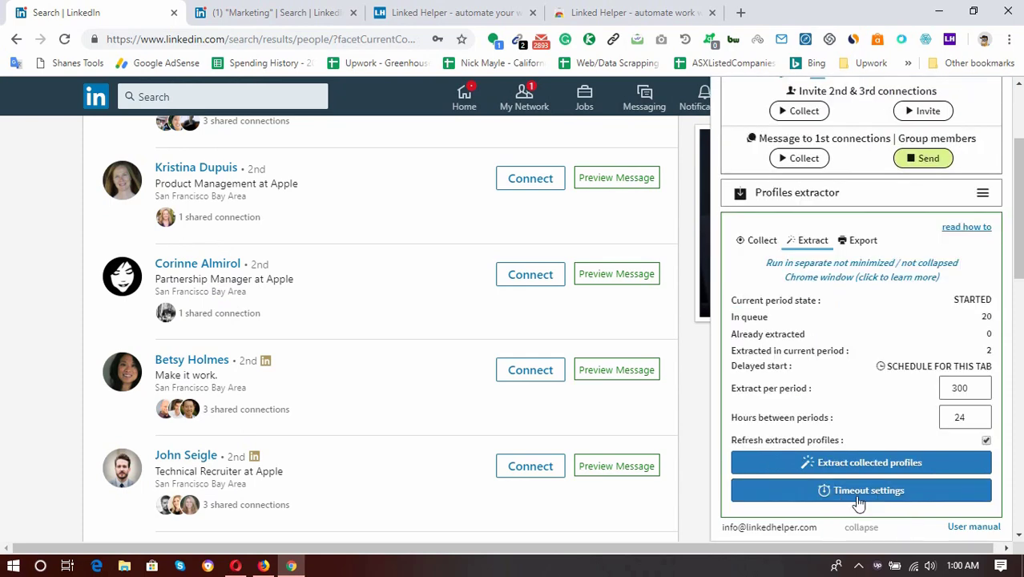
click(904, 498)
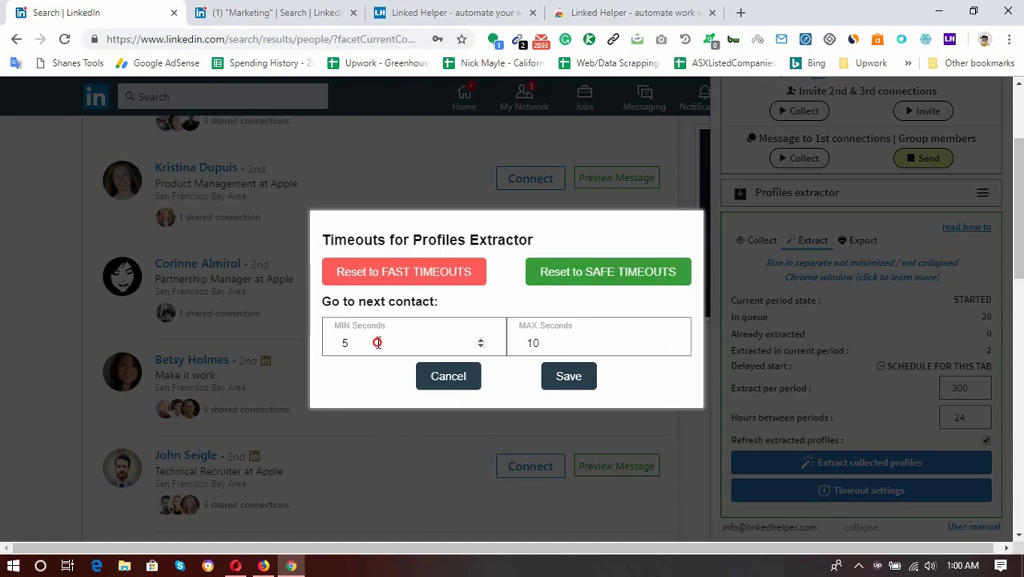
drag(377, 342, 242, 353)
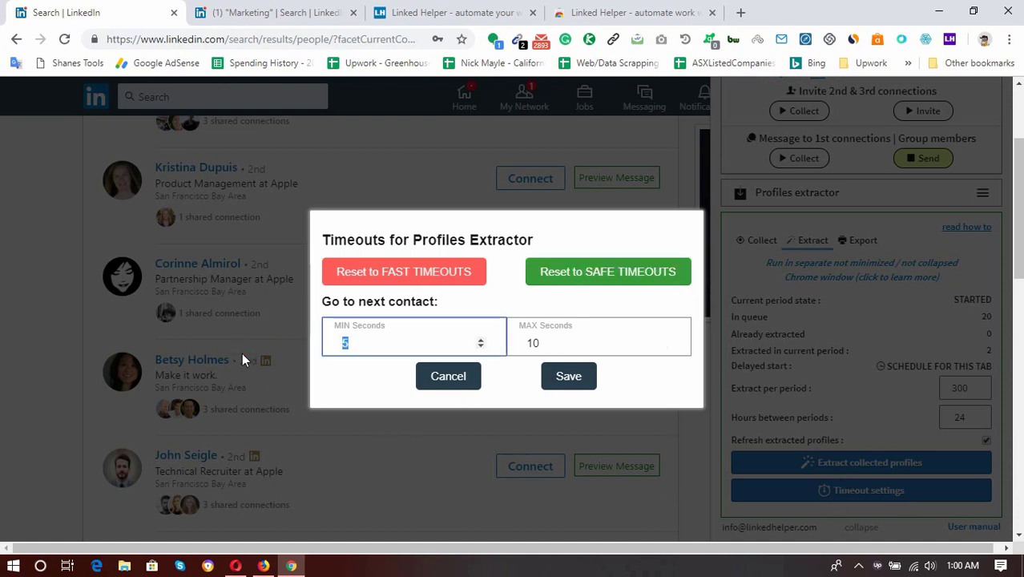
click(597, 290)
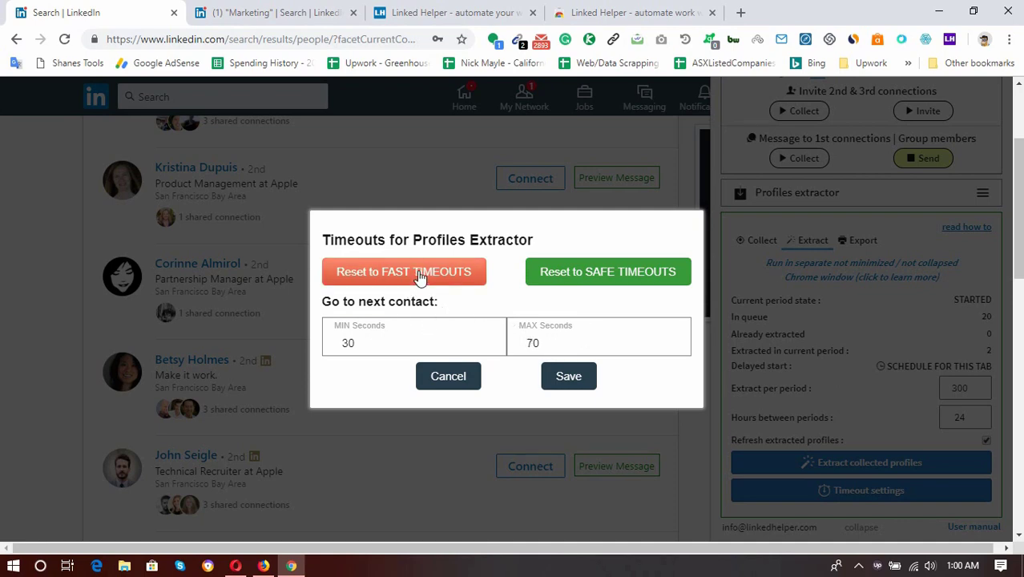
click(579, 281)
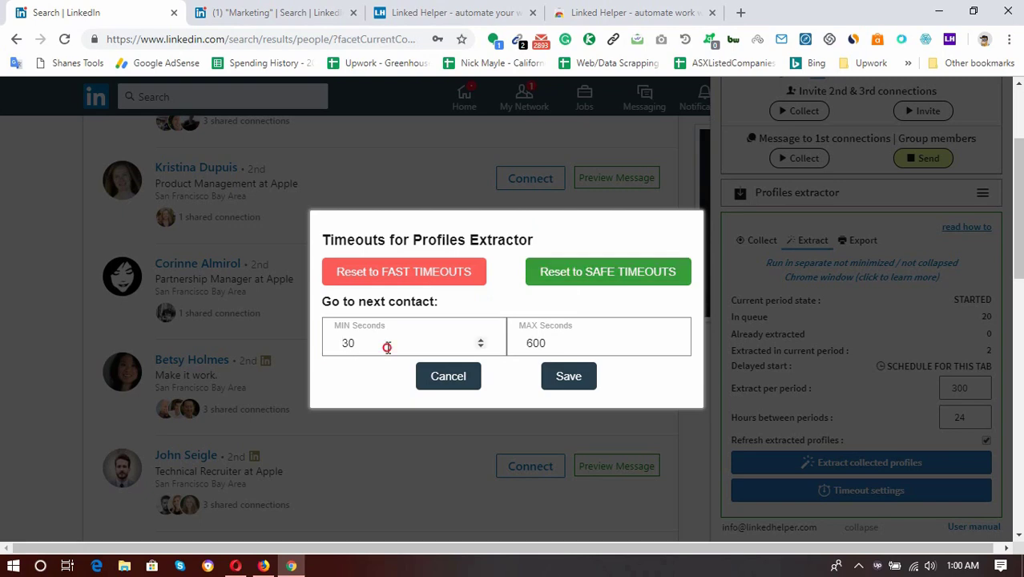
- Set the go-to-next-contact timeout to a minimum of 3 and a maximum of 5 seconds and save it
drag(387, 346, 259, 342)
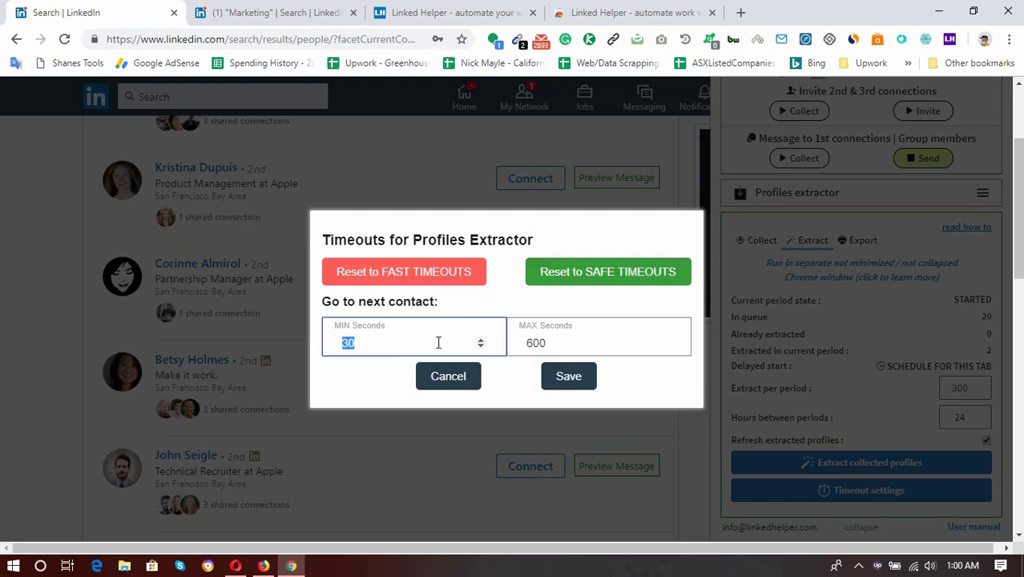
text(3)
drag(577, 343, 513, 355)
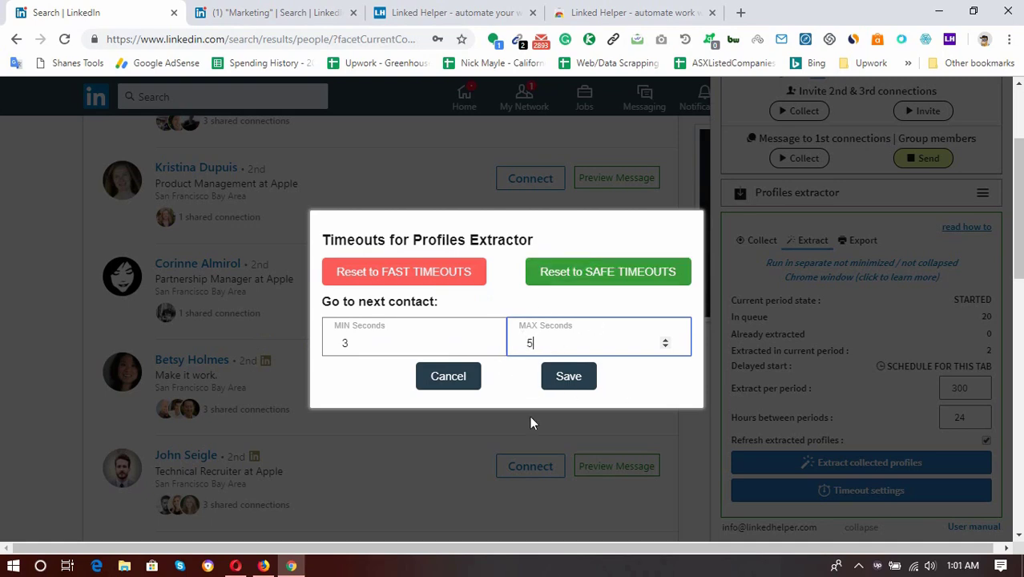
click(570, 380)
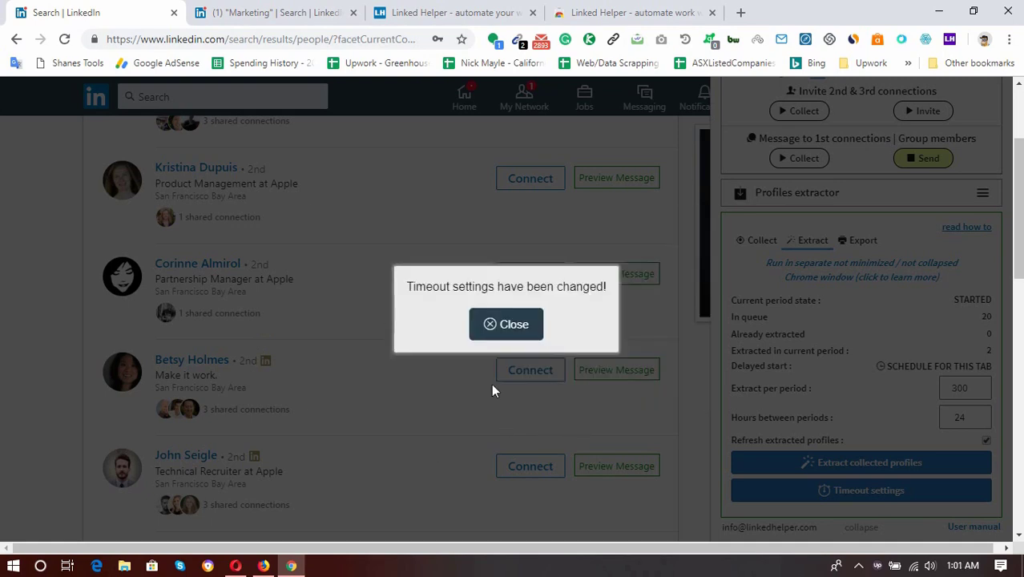
click(511, 324)
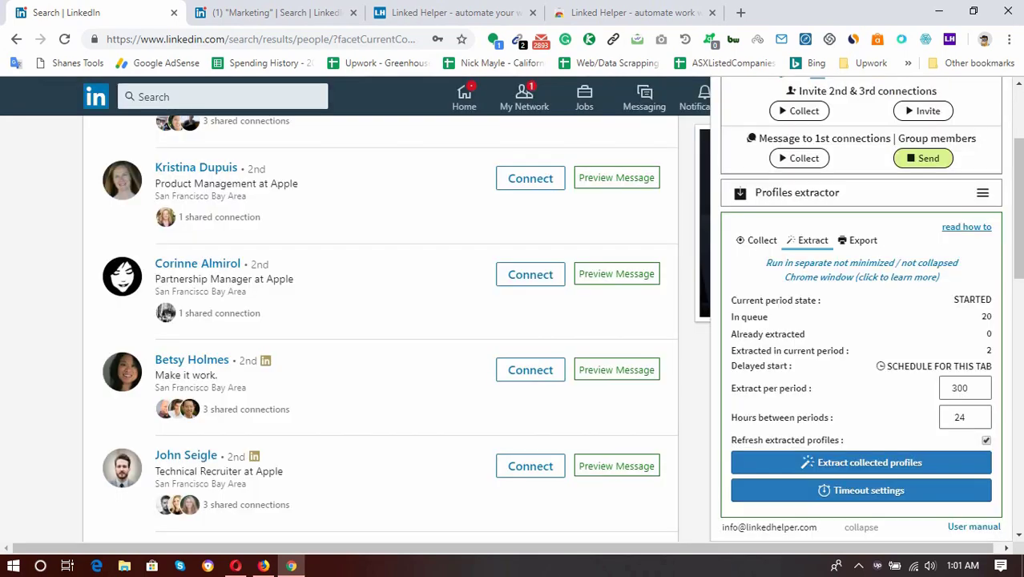
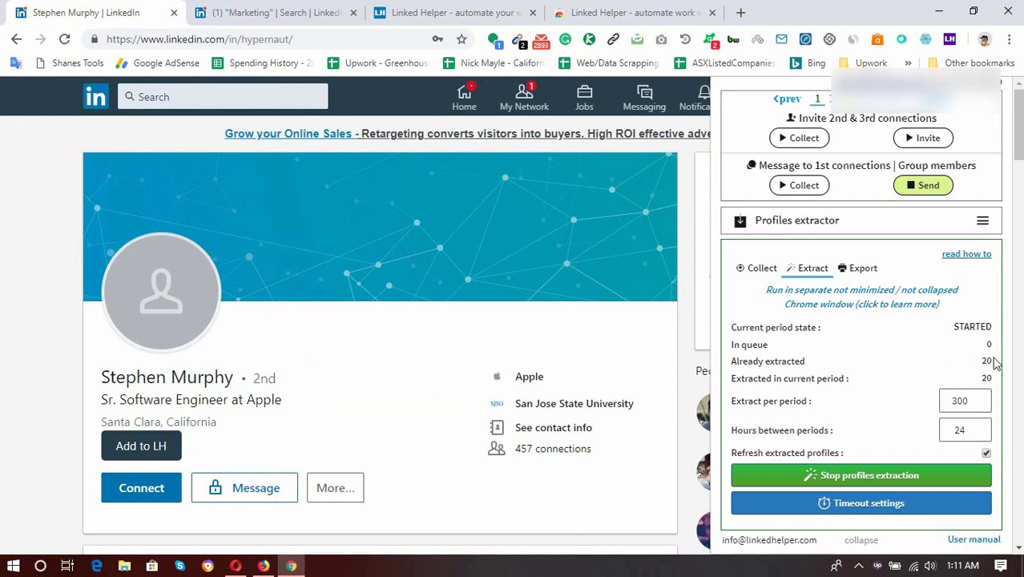
- Stop the profiles extraction for the Apple list
click(876, 480)
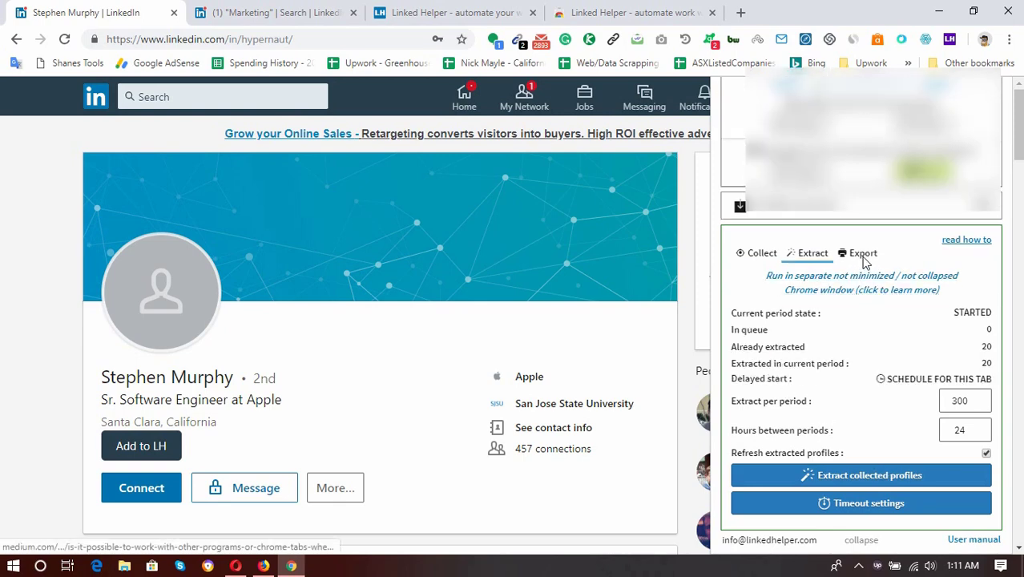
- Export the extracted profiles as a CSV file named Demo.csv in the Documents folder
click(862, 255)
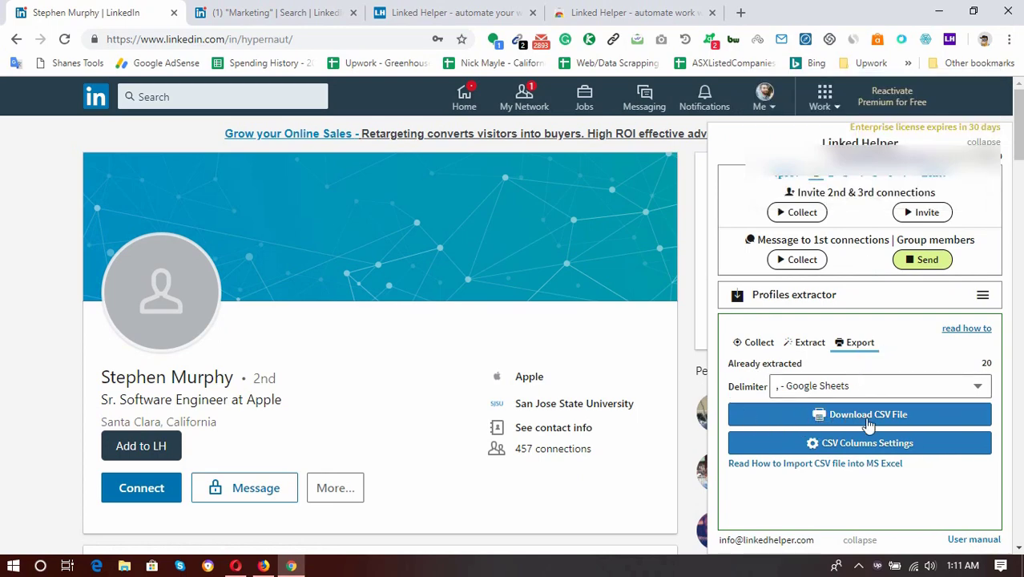
click(910, 423)
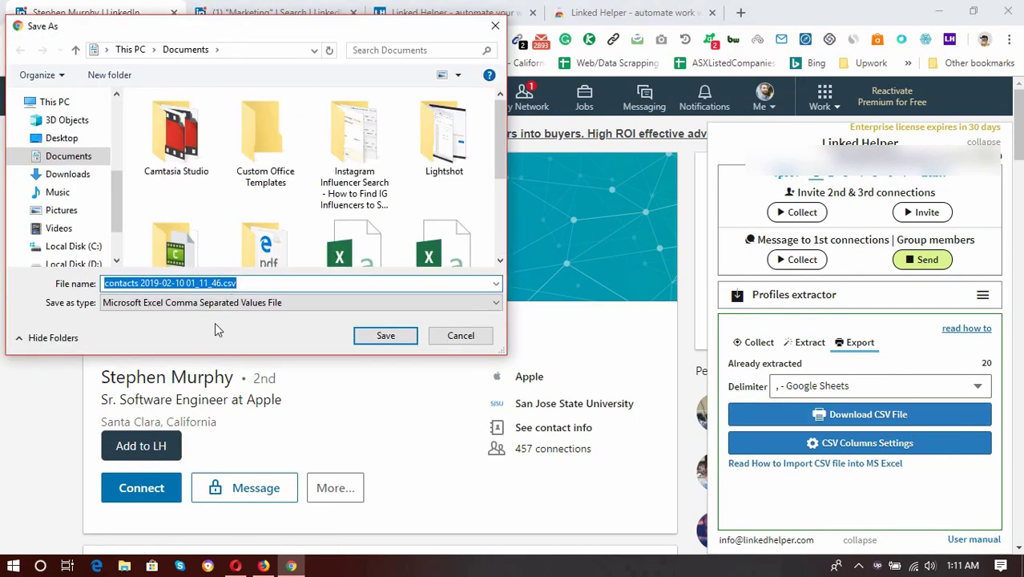
click(211, 284)
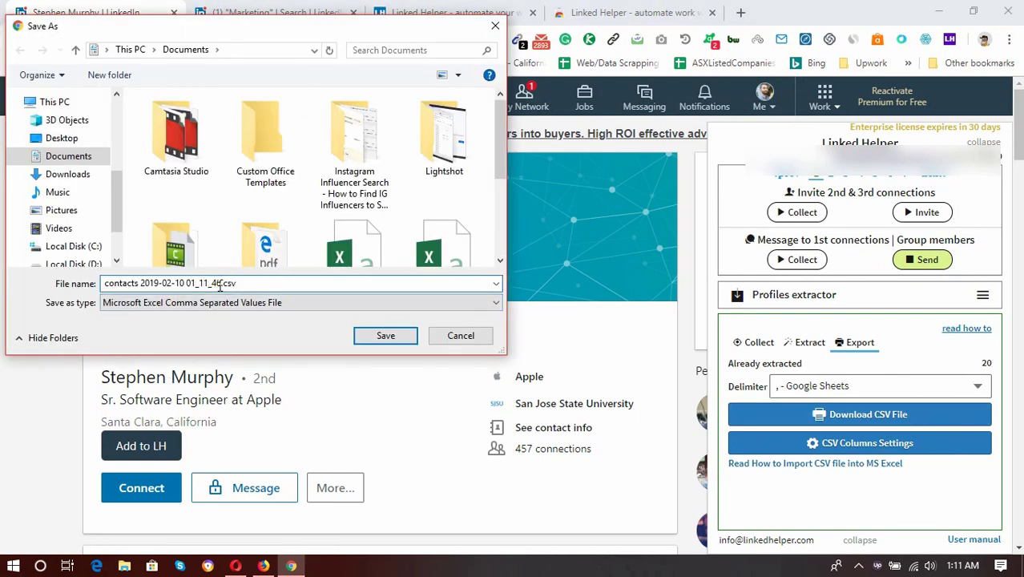
drag(220, 284, 88, 277)
text(Demo)
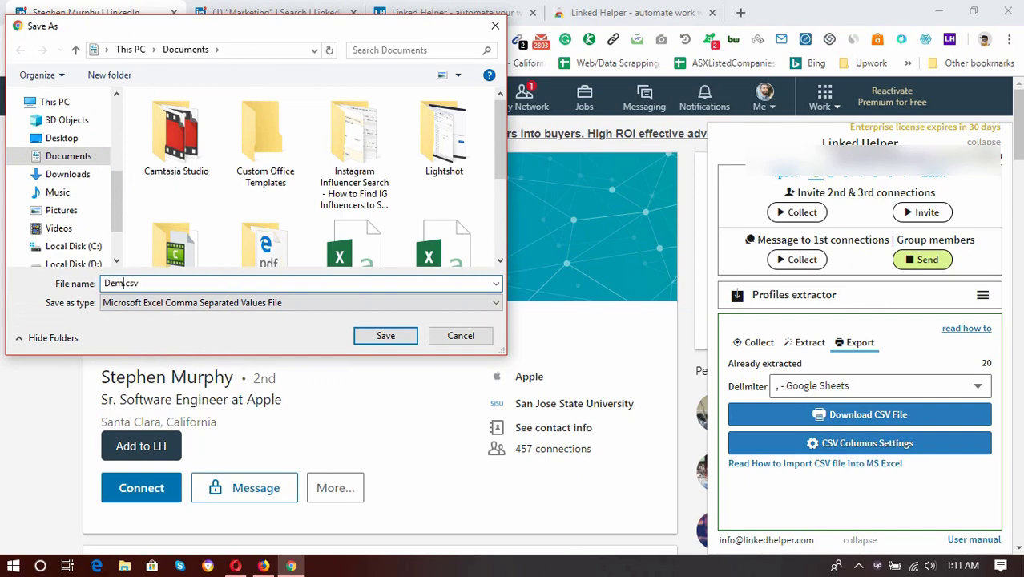
key(Return)
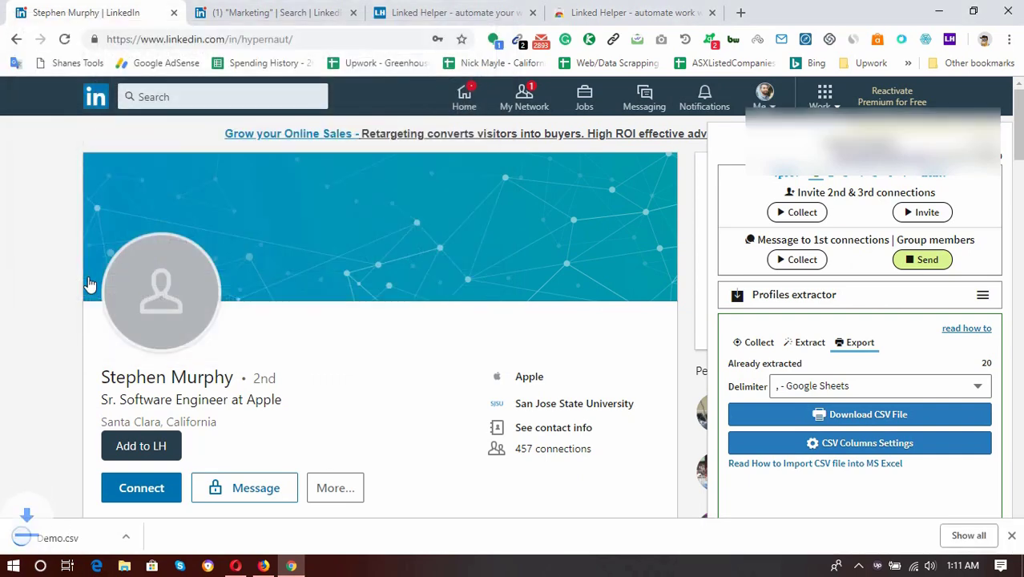
- Open the downloaded Demo.csv in Excel and widen the id and Full name columns
click(38, 544)
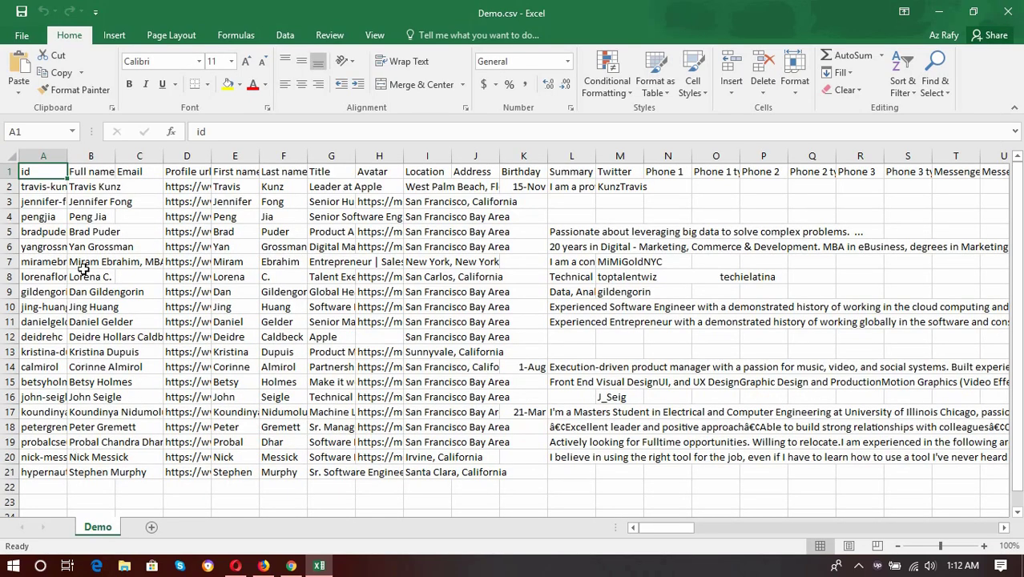
double_click(72, 158)
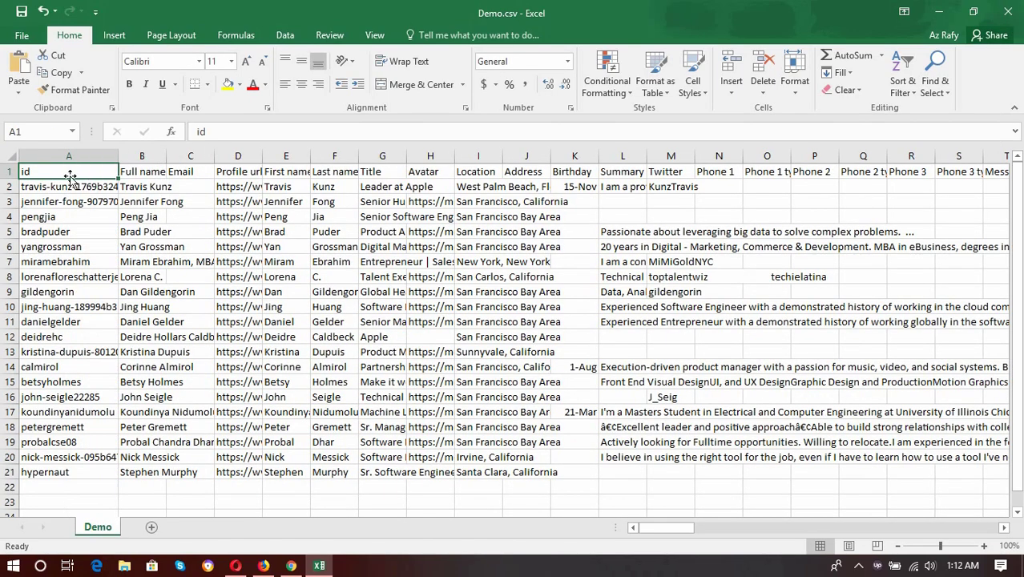
click(69, 156)
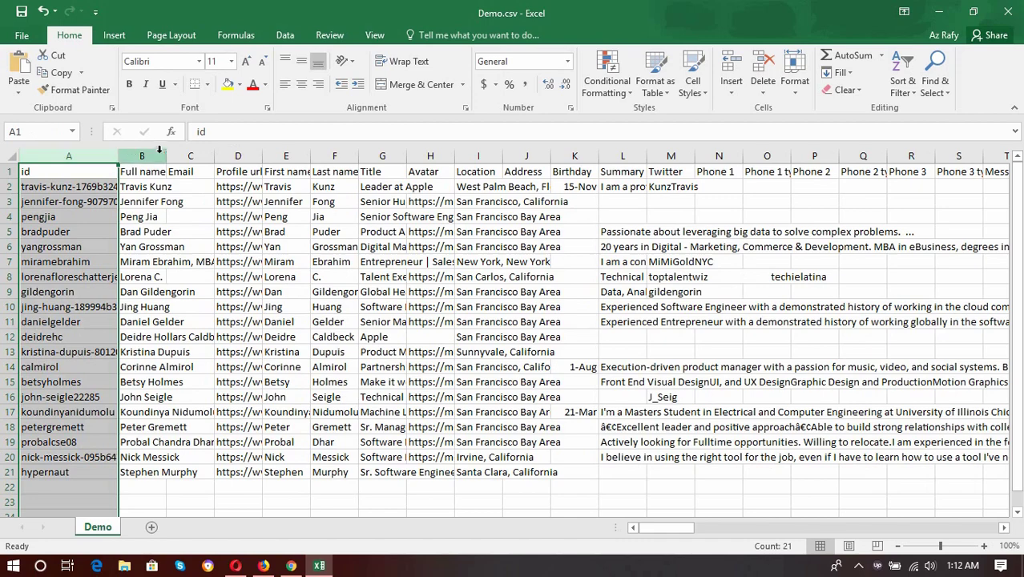
drag(189, 152, 286, 152)
click(202, 156)
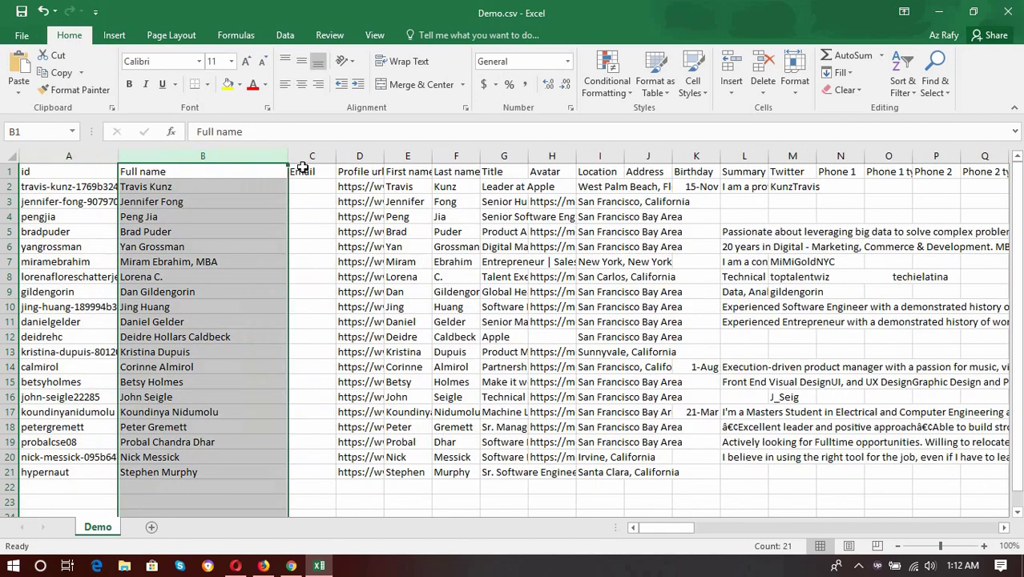
click(314, 155)
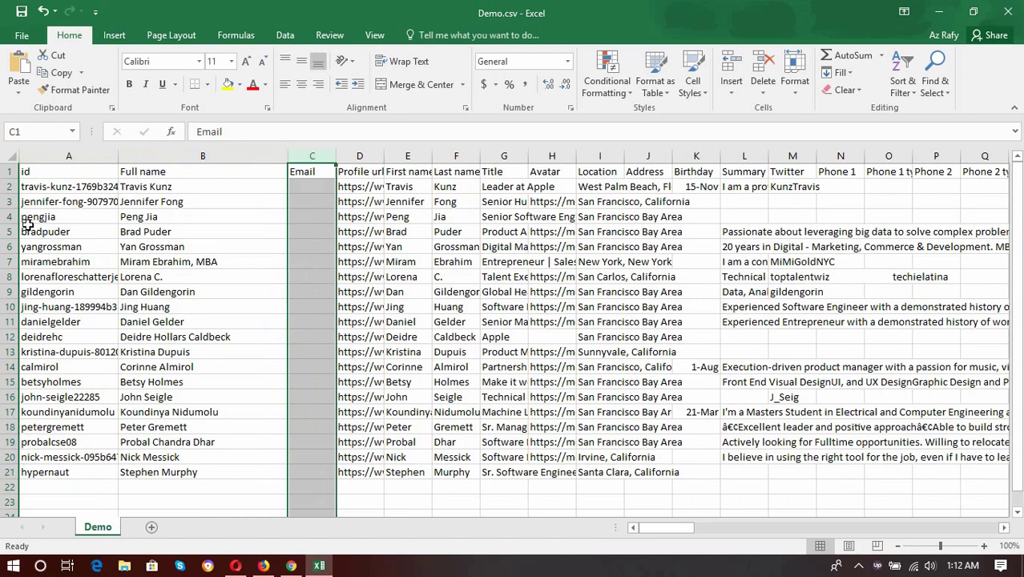
- Examine the header row and the exported profile rows from row 2 to row 21
click(5, 171)
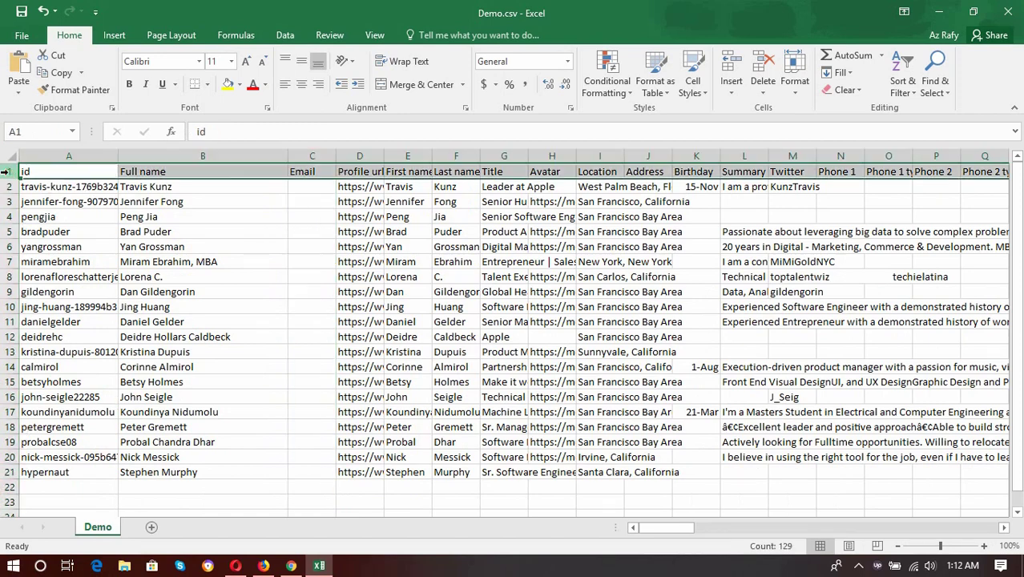
drag(6, 472, 35, 188)
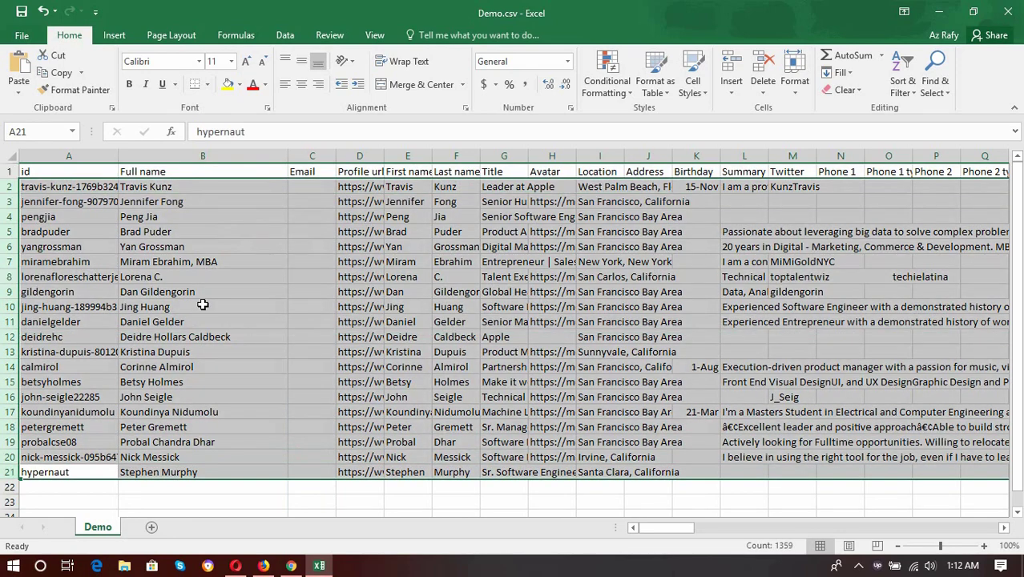
mouse_move(256, 312)
mouse_down()
mouse_move(303, 275)
mouse_move(240, 308)
mouse_up()
click(210, 188)
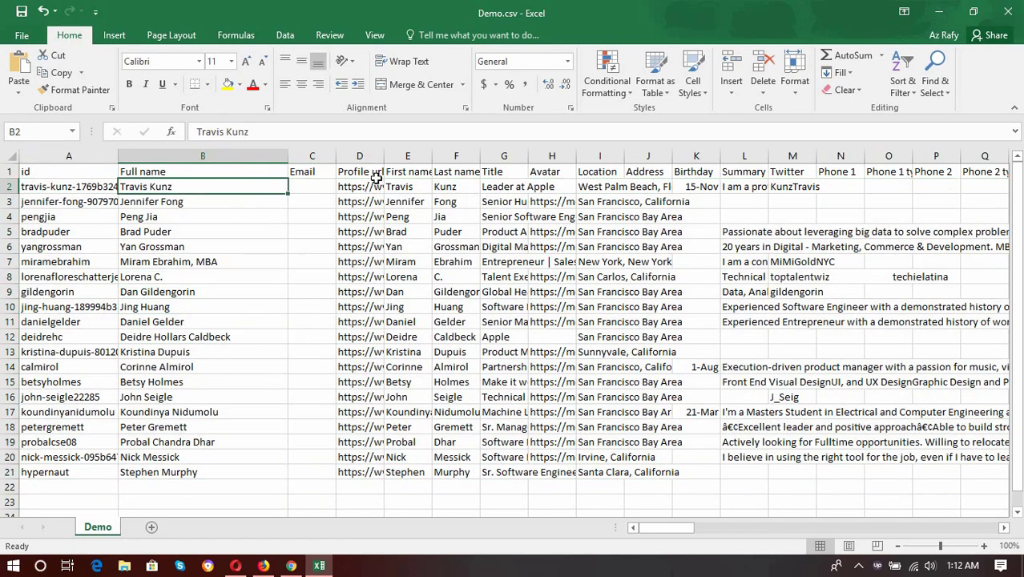
- Widen the Profile url, First name, Last name, Title and Avatar columns to make their contents readable
drag(383, 156, 464, 158)
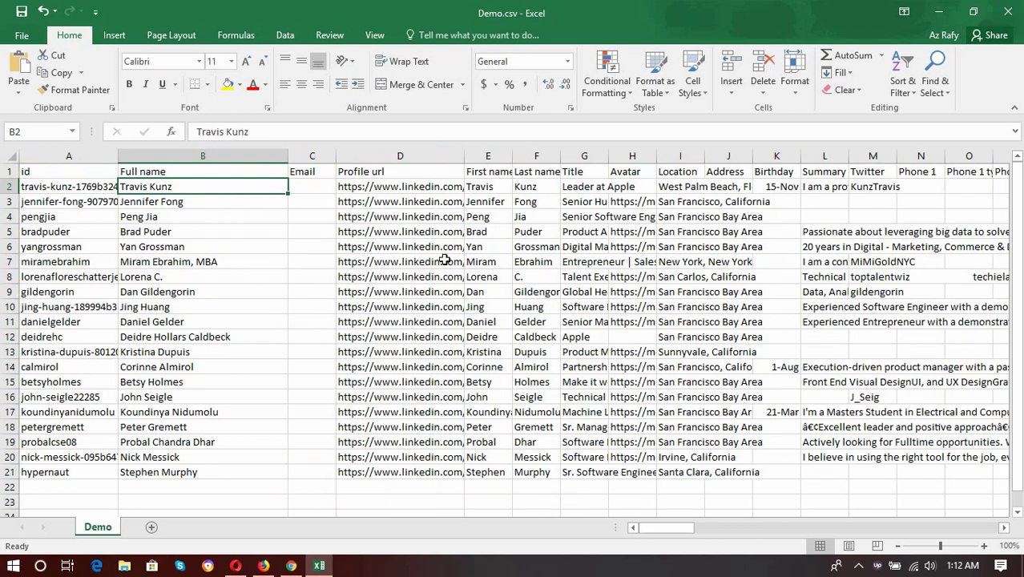
drag(512, 161, 883, 156)
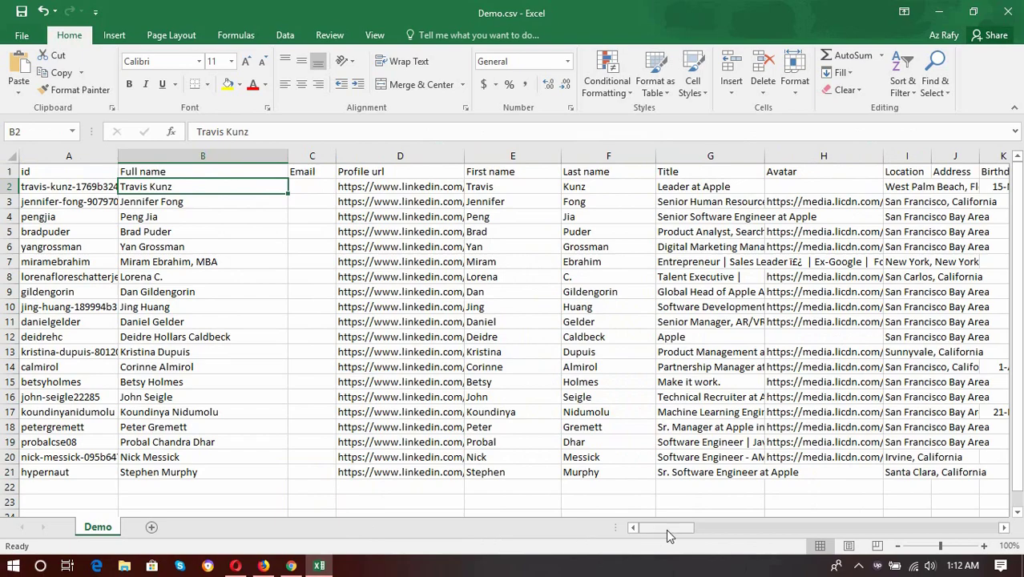
mouse_move(666, 528)
mouse_down()
mouse_move(707, 529)
mouse_move(664, 527)
mouse_up()
- Widen the Location column and check the location of the first profile in row 2
click(908, 186)
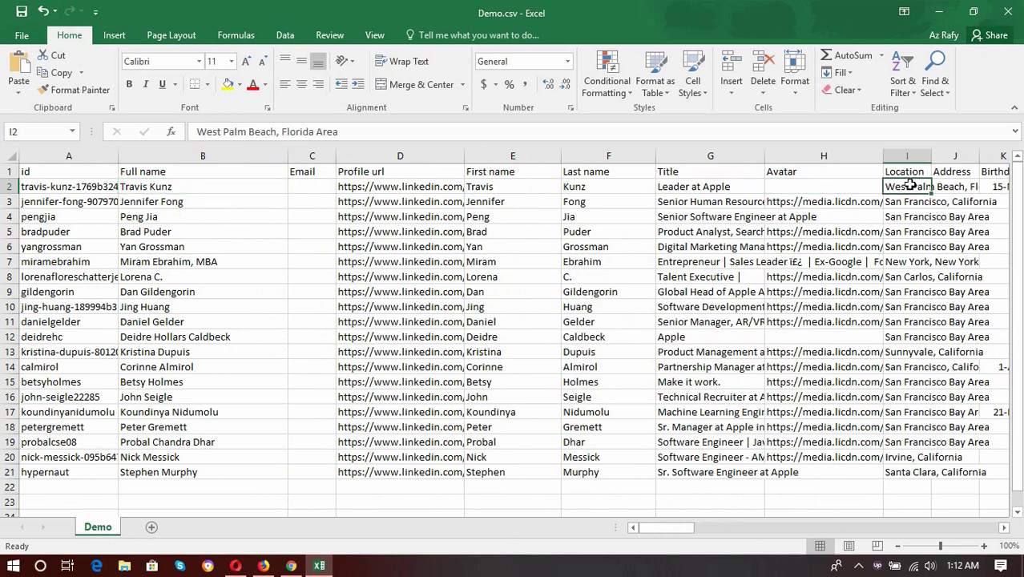
drag(930, 156, 1009, 156)
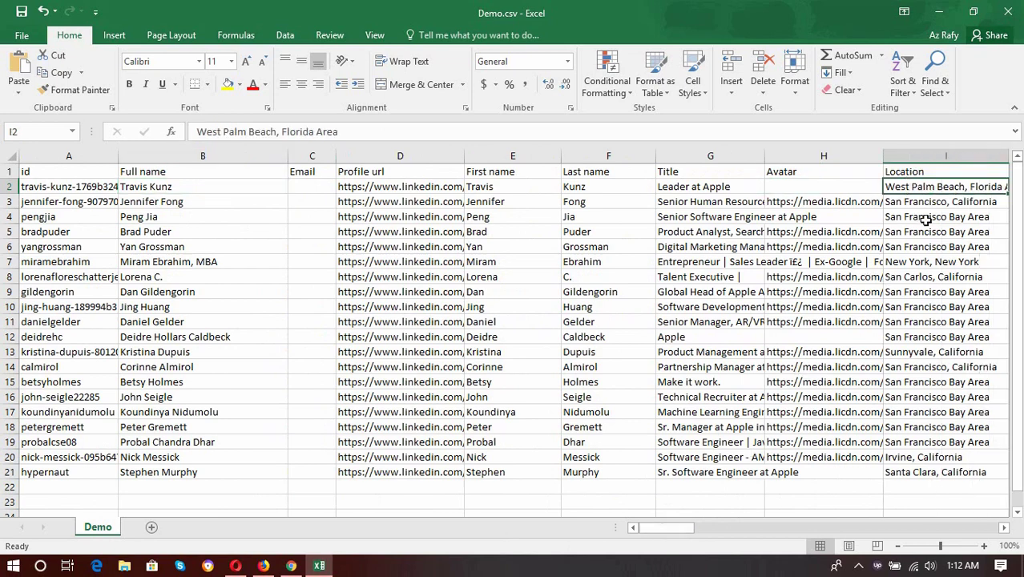
key(Right)
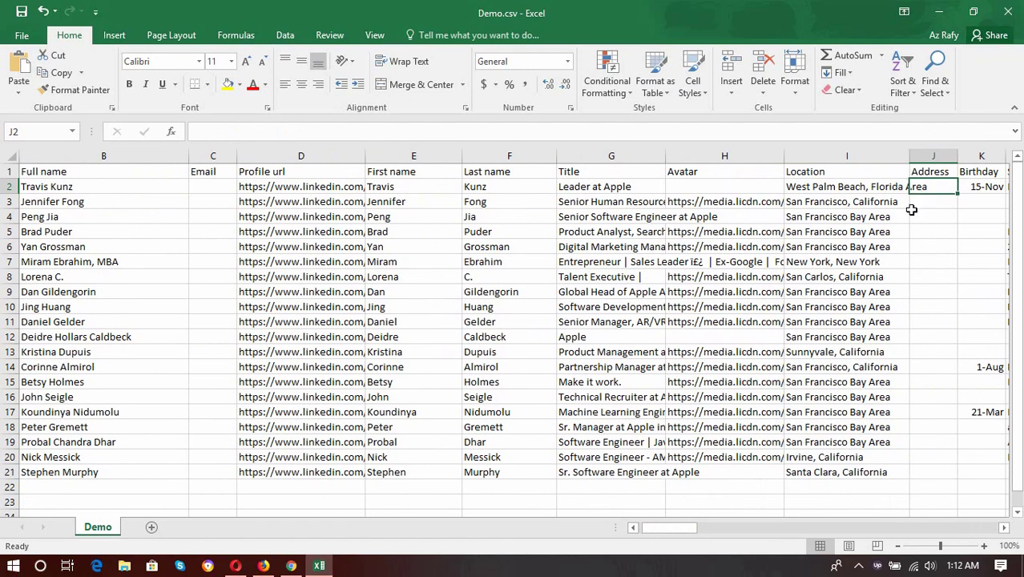
click(827, 199)
click(829, 175)
click(830, 188)
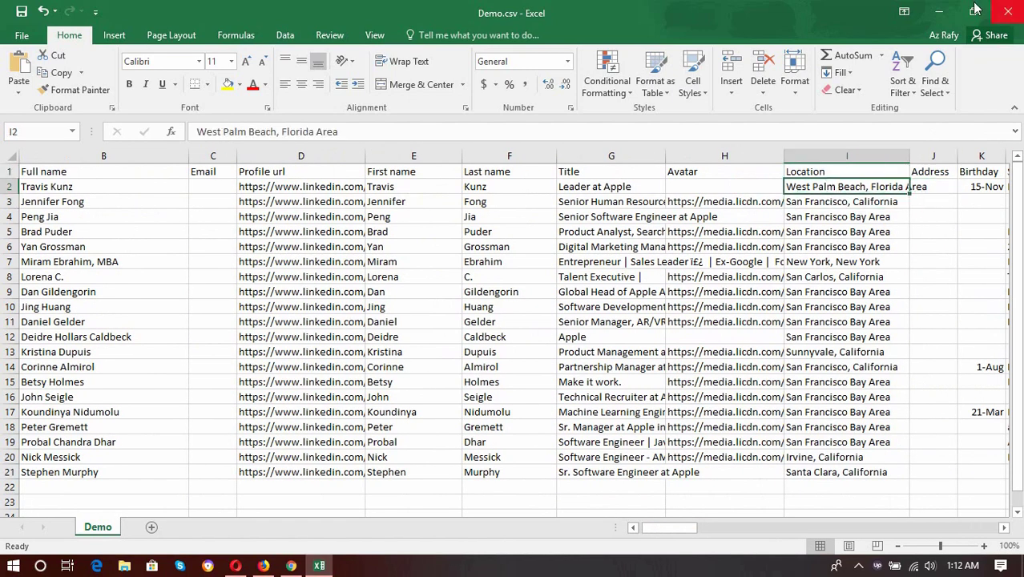
- Switch to Chrome to check the location on the open LinkedIn profile and return to the Excel sheet
click(939, 11)
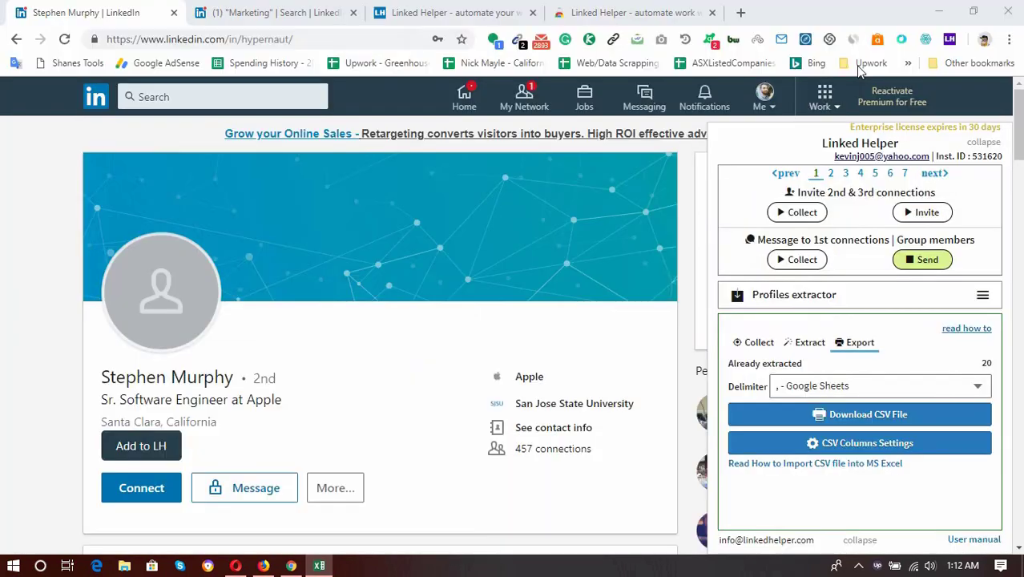
triple_click(125, 417)
click(319, 565)
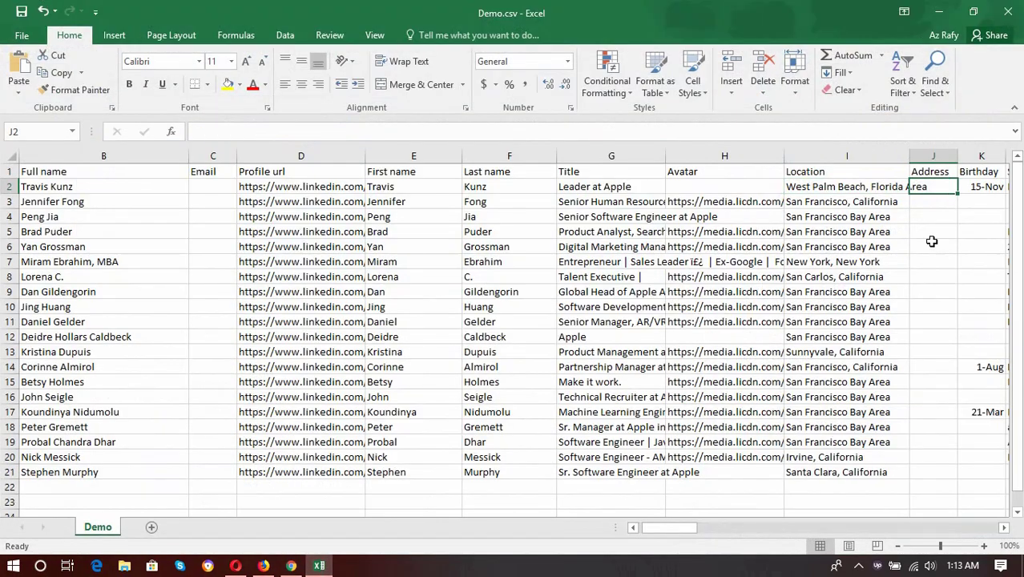
- Examine the Birthday, Summary and Twitter values of the first profile in row 2
key(Right)
key(Right)
key(Right)
key(Left)
key(Left)
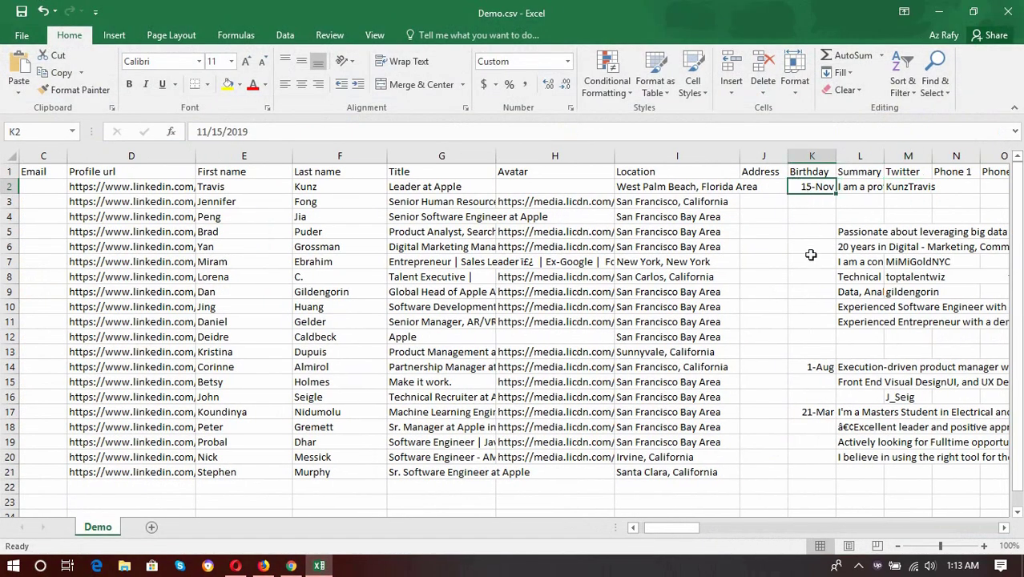
click(853, 185)
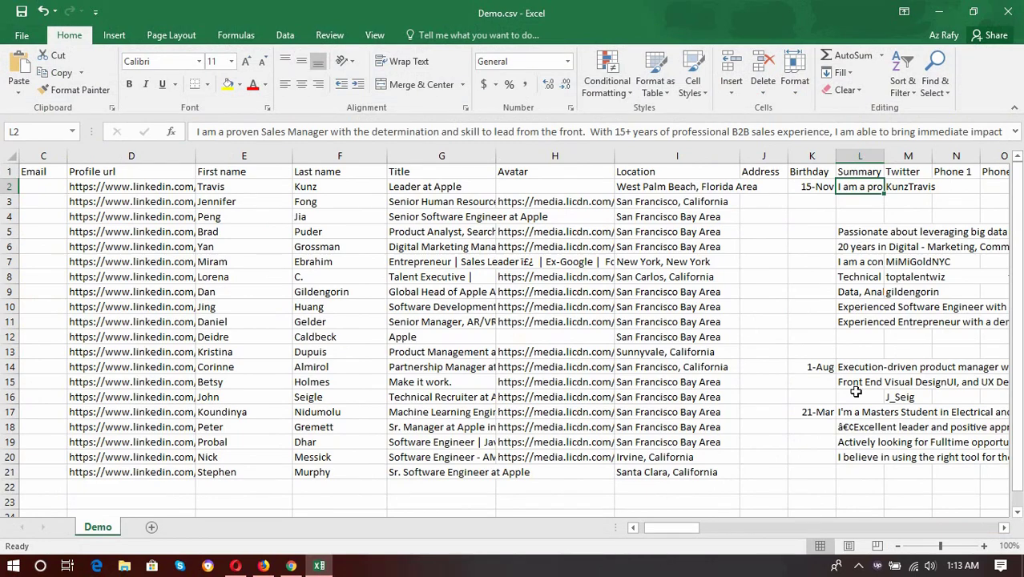
click(906, 183)
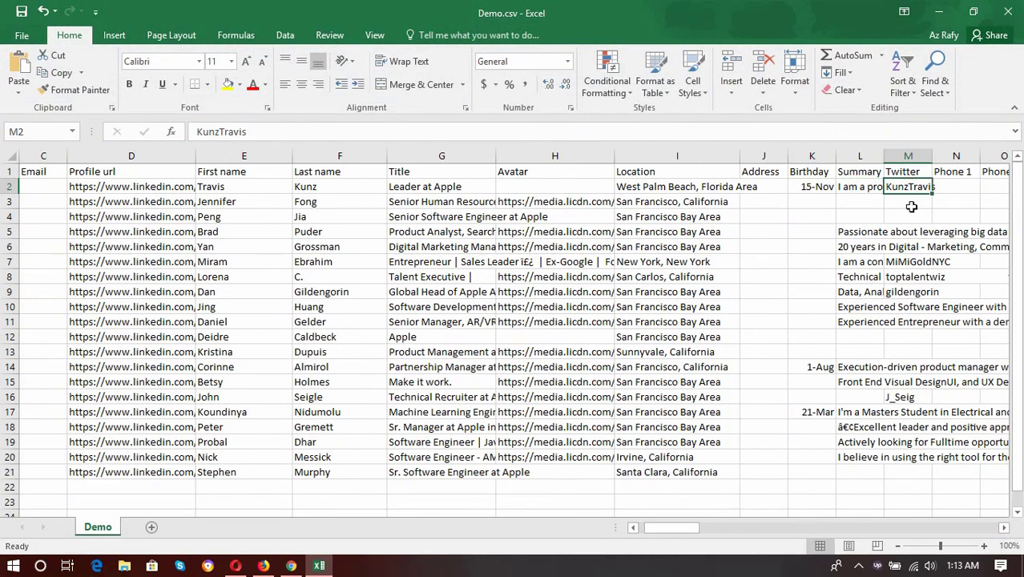
- Look through the Phone and Messenger columns along row 2
key(Right)
key(Right)
key(Right)
key(Right)
key(Right)
key(Right)
key(Right)
key(Right)
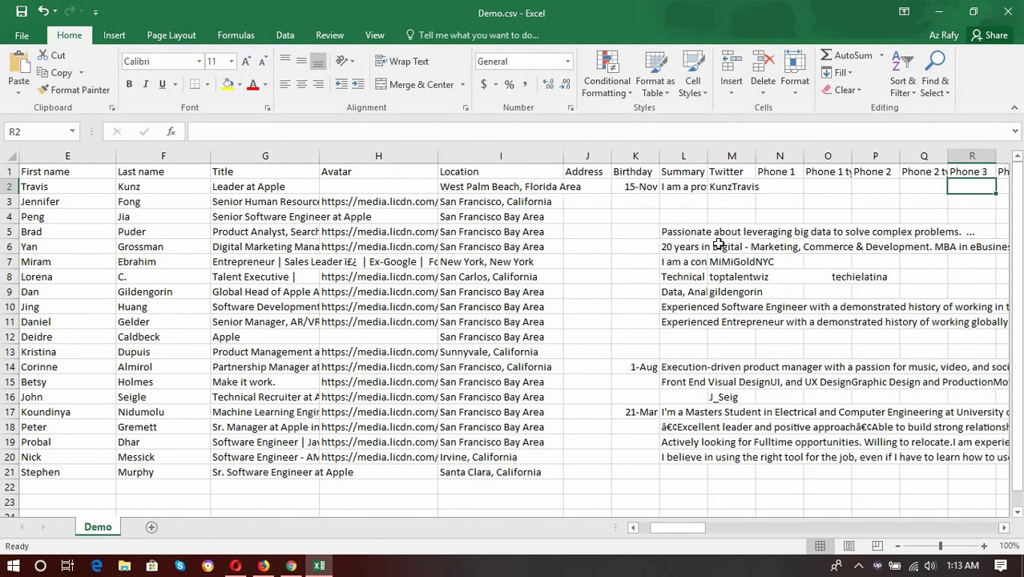
key(Right)
key(Right)
key(Right)
key(Right)
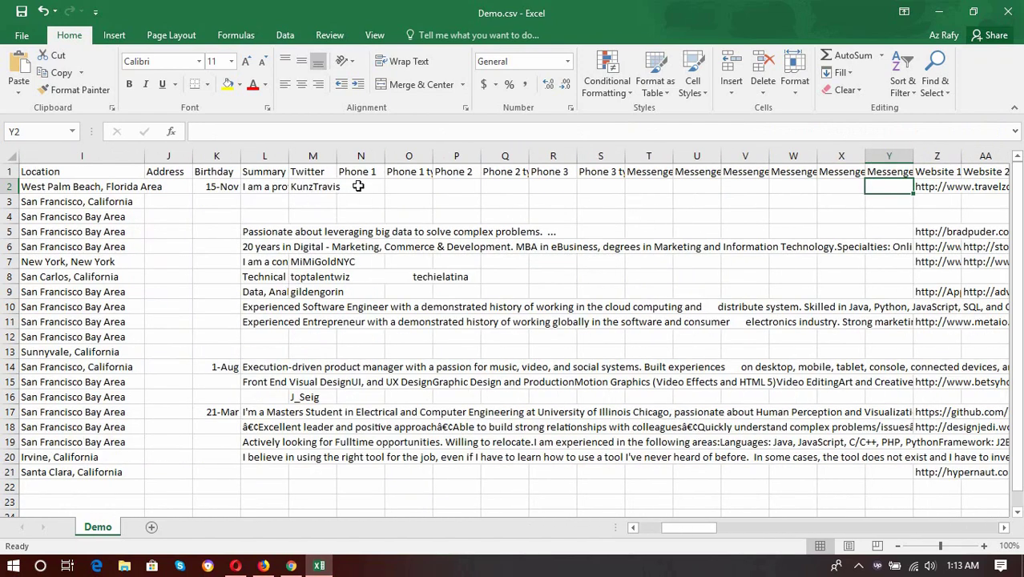
- Examine the Website columns and the first organization's columns, including the list of organization names in column AC
key(Right)
key(Right)
key(Right)
key(Right)
key(Right)
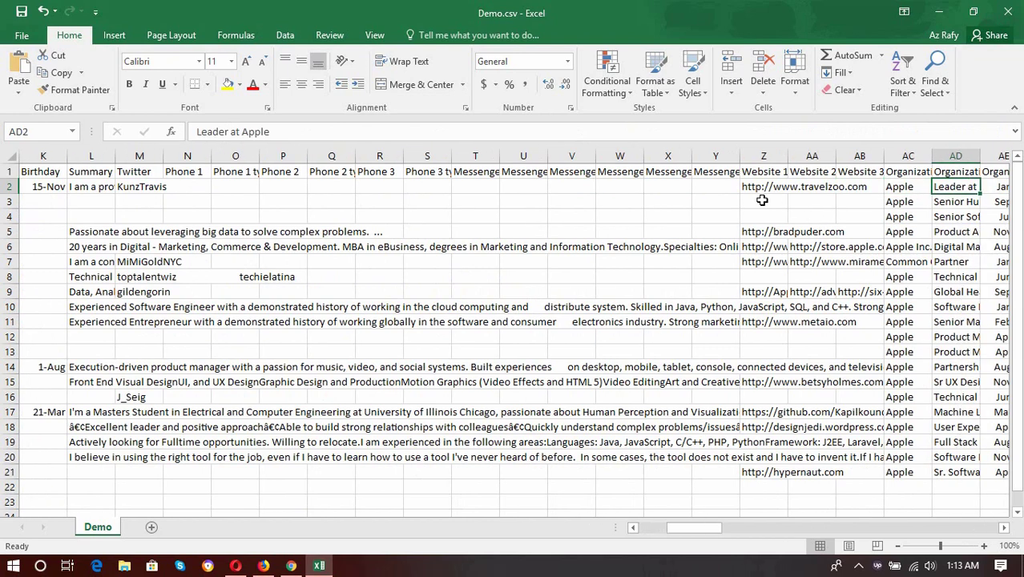
drag(759, 188, 763, 490)
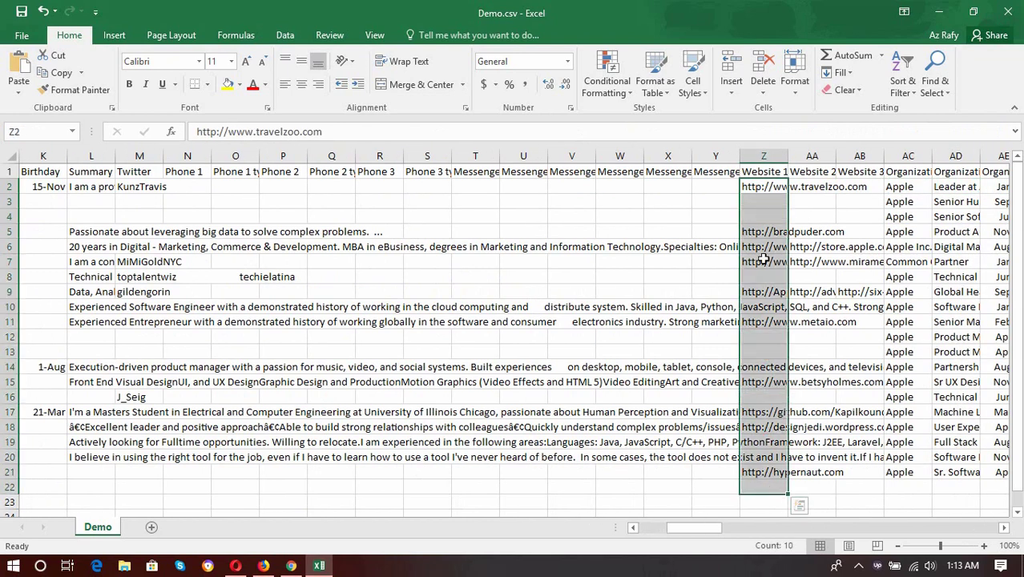
click(821, 192)
key(Right)
key(Right)
key(Right)
key(Right)
key(Right)
key(Right)
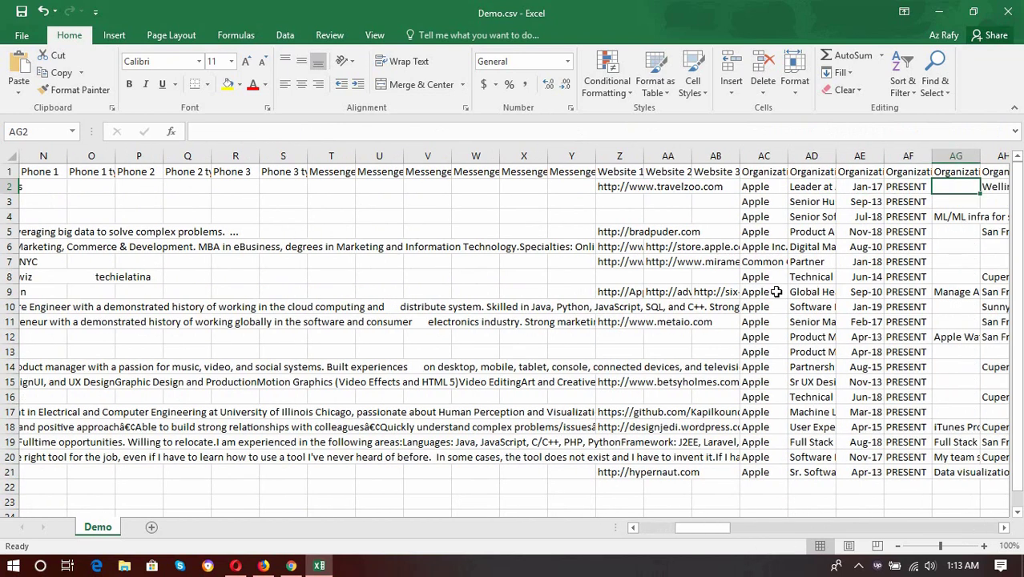
key(Right)
drag(708, 187, 710, 501)
- Widen the Organization Title 1 and Organization Start 1 columns so their headers and values are readable
drag(789, 155, 889, 155)
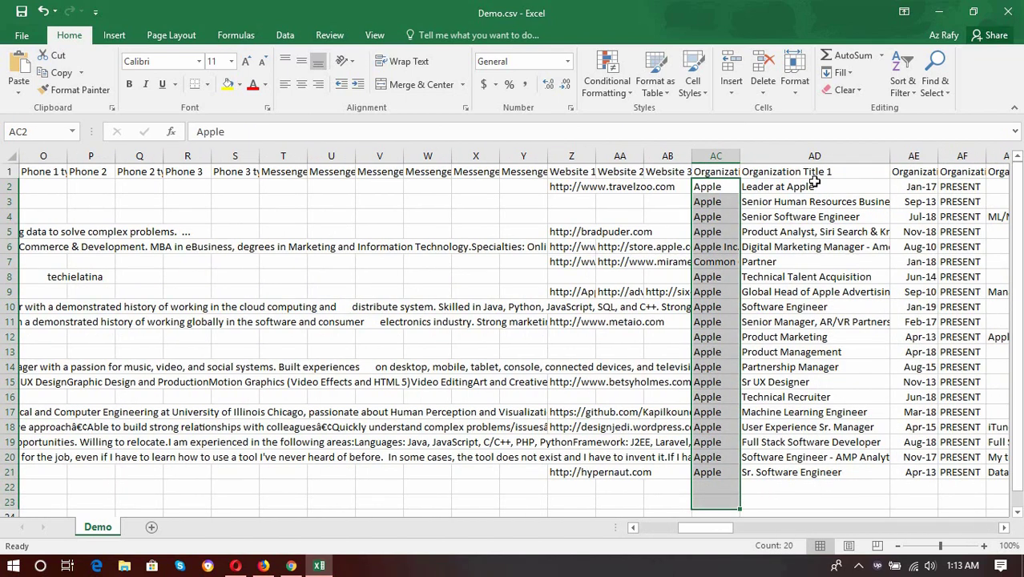
click(814, 187)
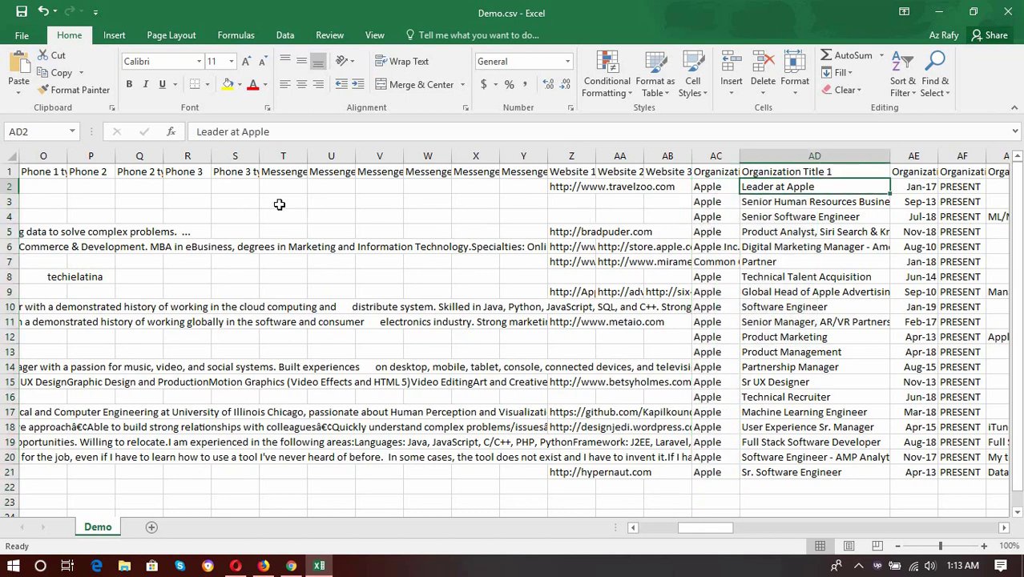
key(Right)
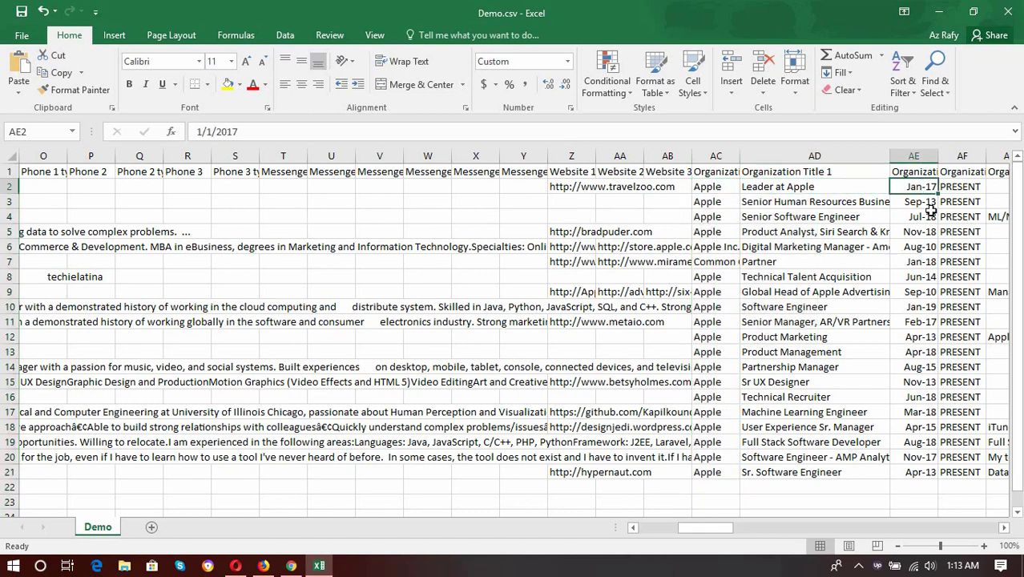
double_click(938, 156)
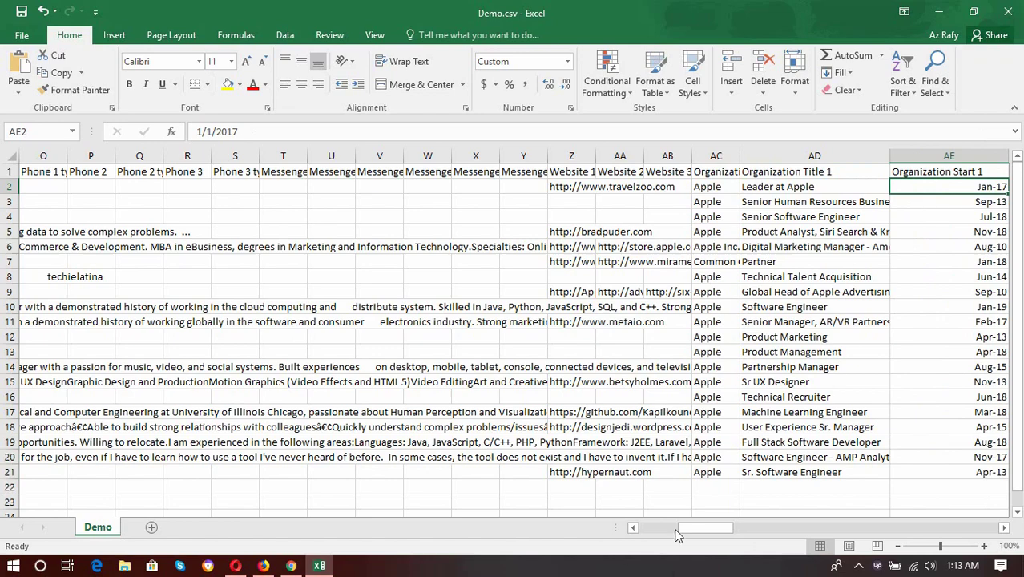
- Widen the Organization End 1 and Organization Description 1 columns and bring the following organization columns into view
drag(676, 534, 704, 534)
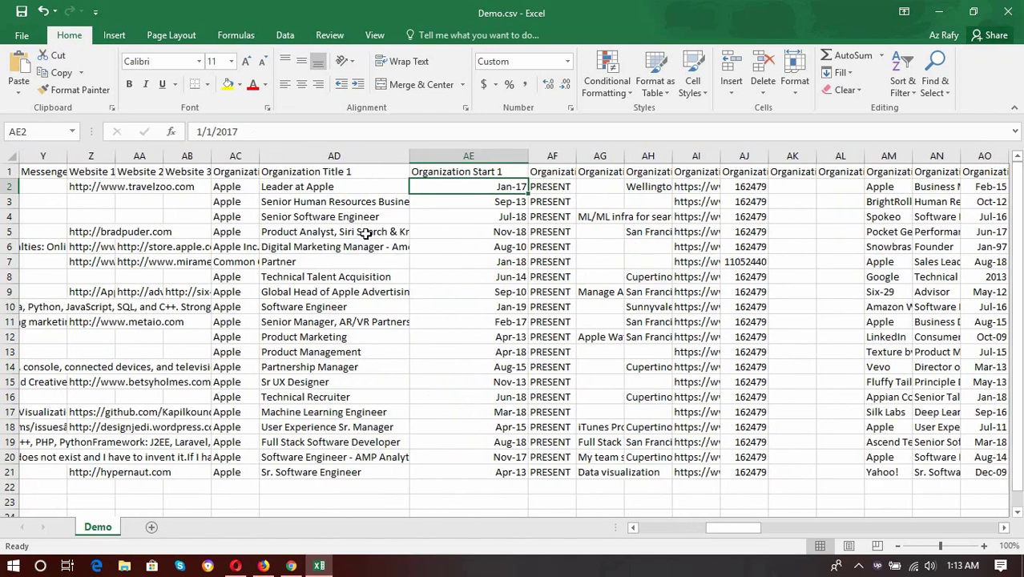
drag(569, 169, 818, 157)
drag(745, 531, 764, 531)
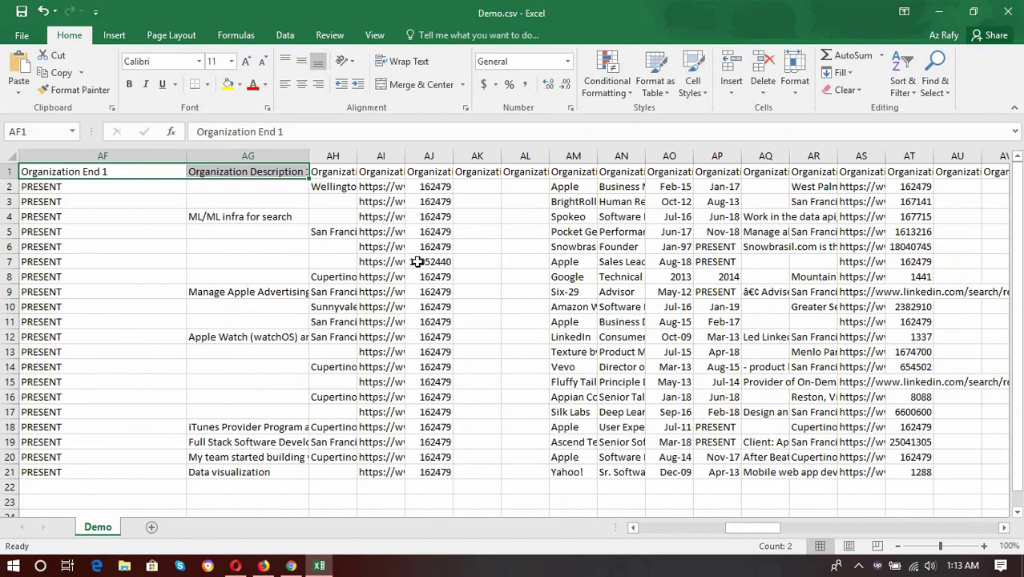
- Widen the Organization LI URL 1 column so its header is readable, and minimize the spreadsheet window
drag(404, 156, 478, 155)
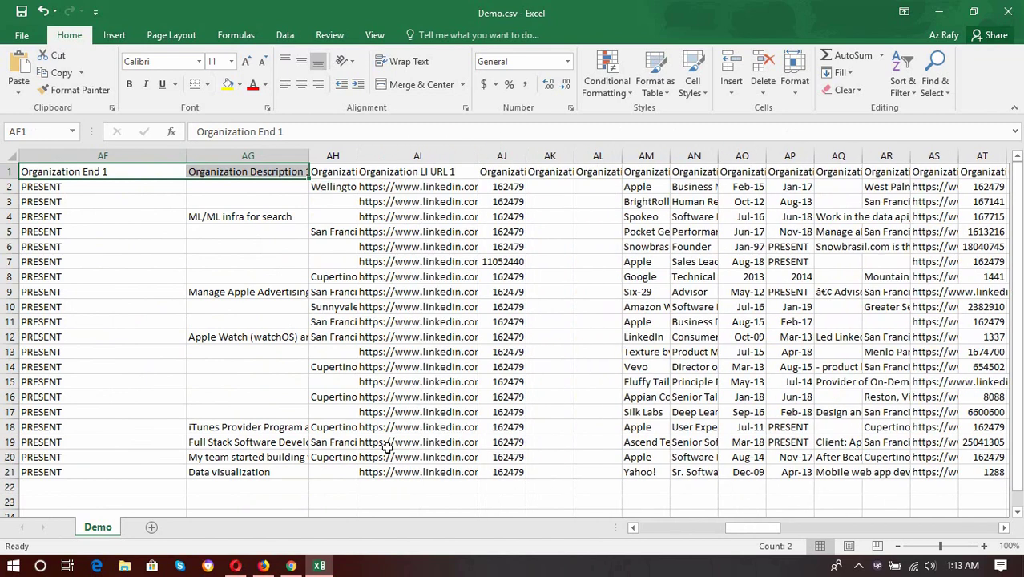
click(942, 12)
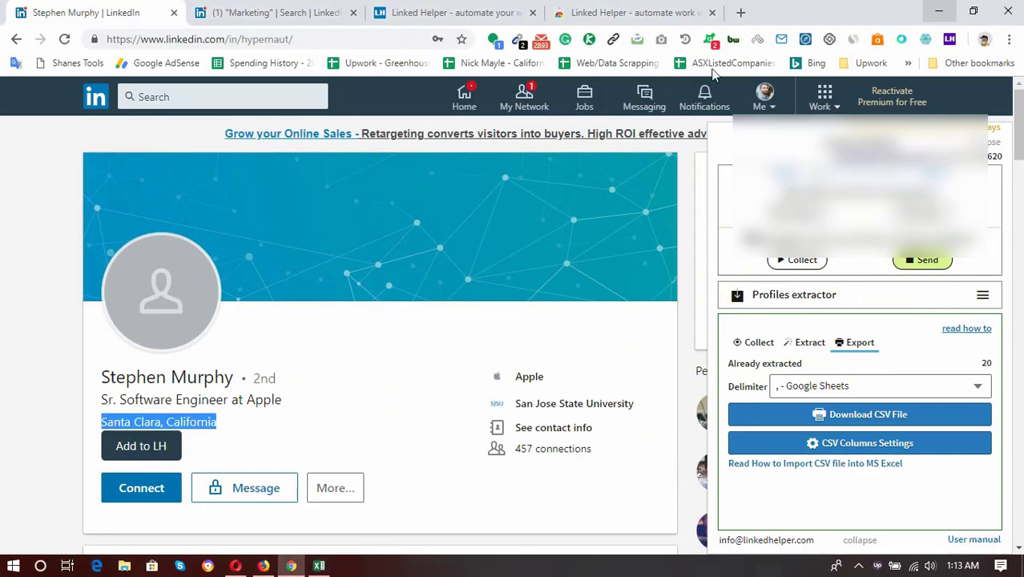
- Bring up the LinkedIn company search results for "Marketing" in the browser and reload the page
click(210, 19)
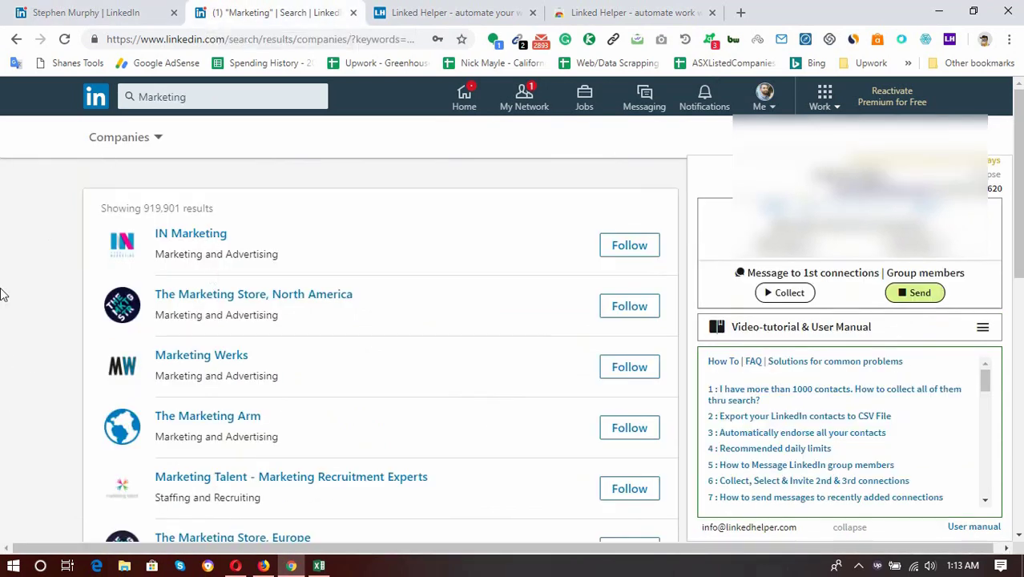
click(452, 12)
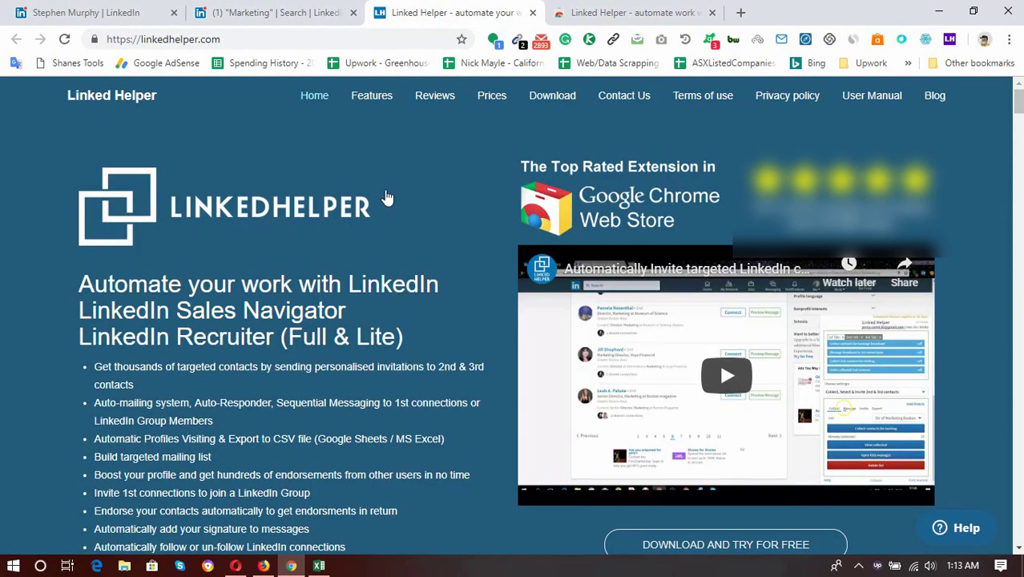
click(281, 7)
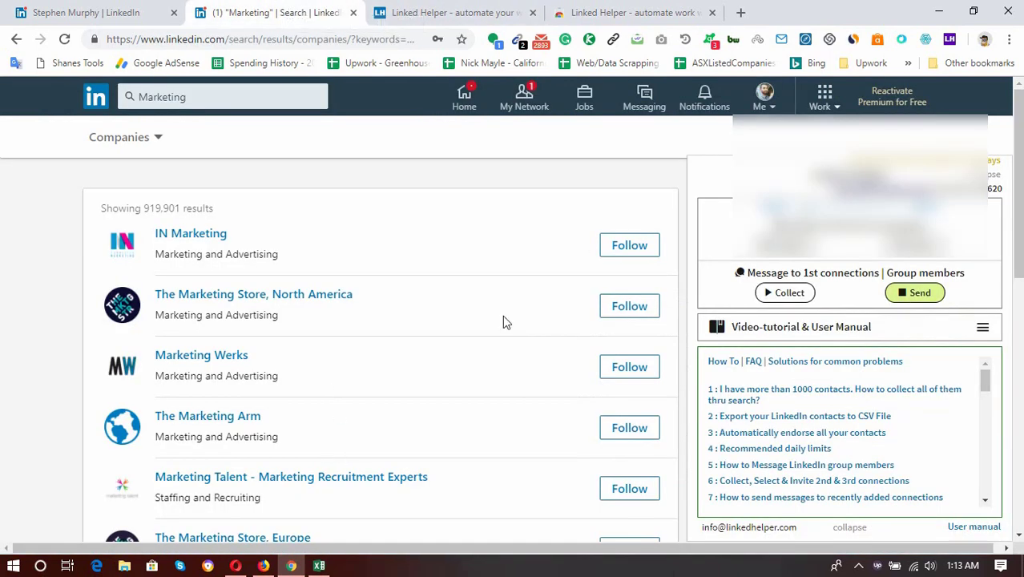
click(65, 40)
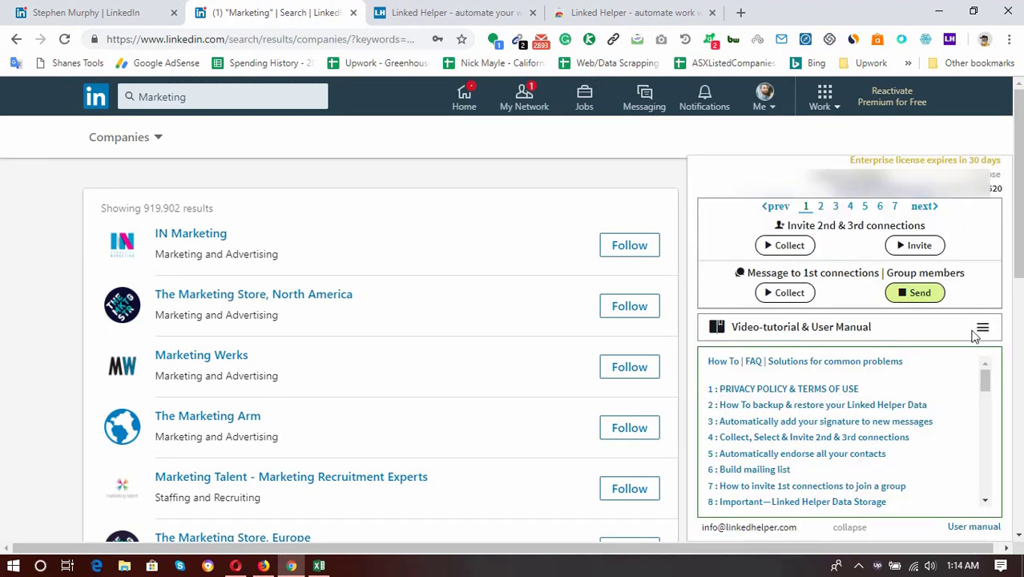
- Load Linked Helper's Companies extractor tool and dismiss its how-to tip
click(983, 329)
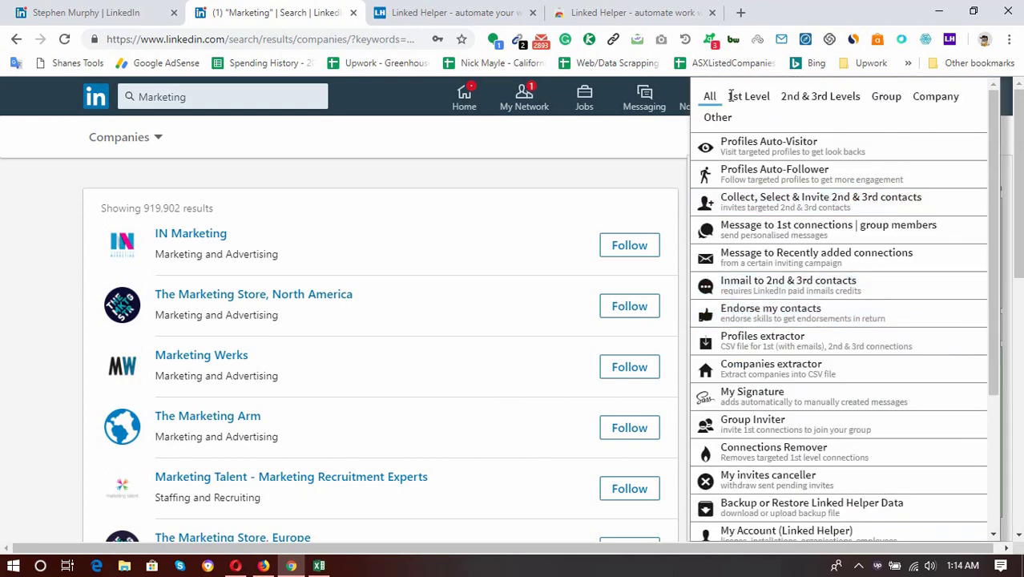
click(934, 98)
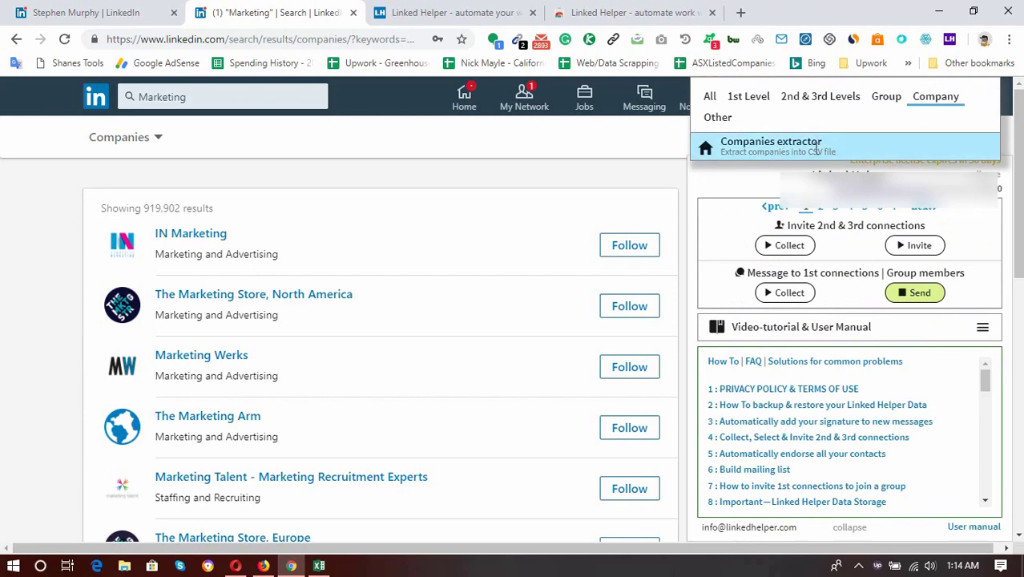
click(782, 151)
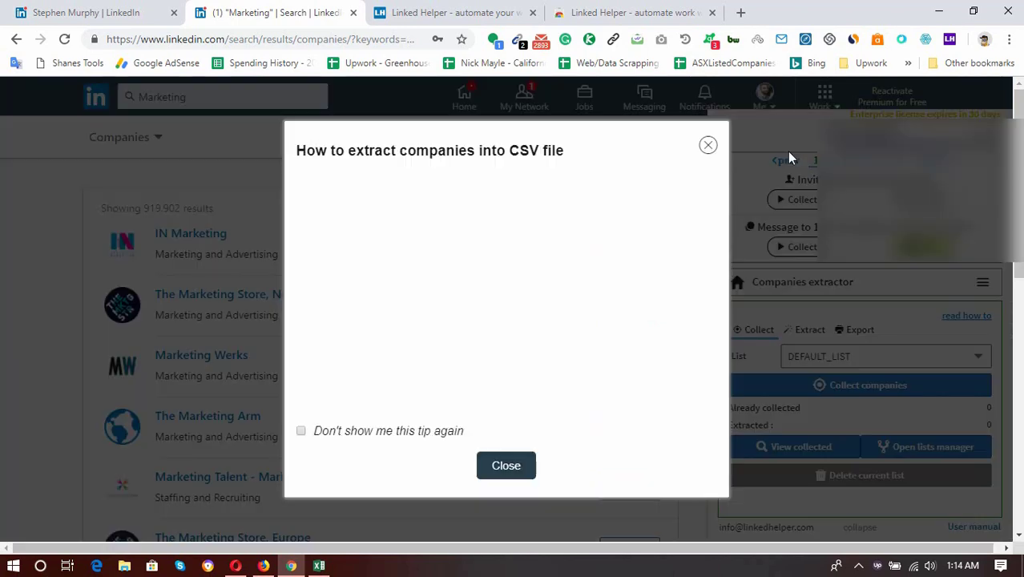
click(502, 470)
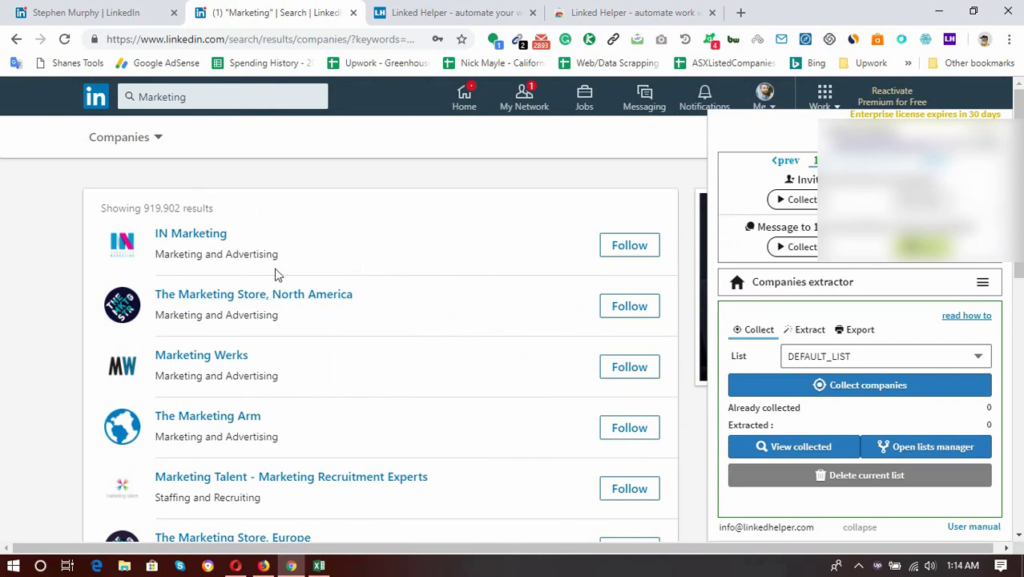
- Create a new company list named Demo Companies in the Companies extractor
click(805, 358)
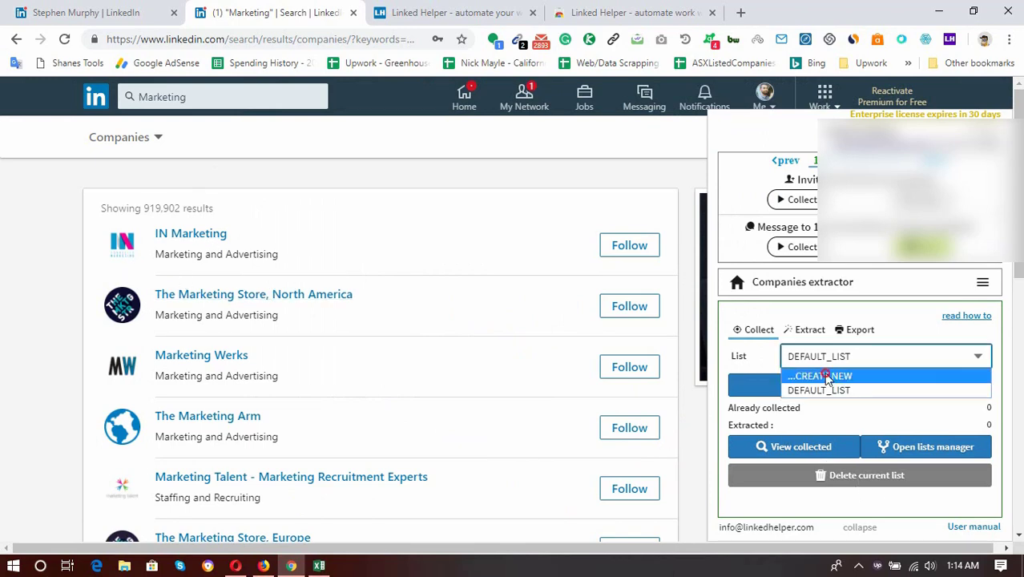
click(837, 372)
text(Demo Companies)
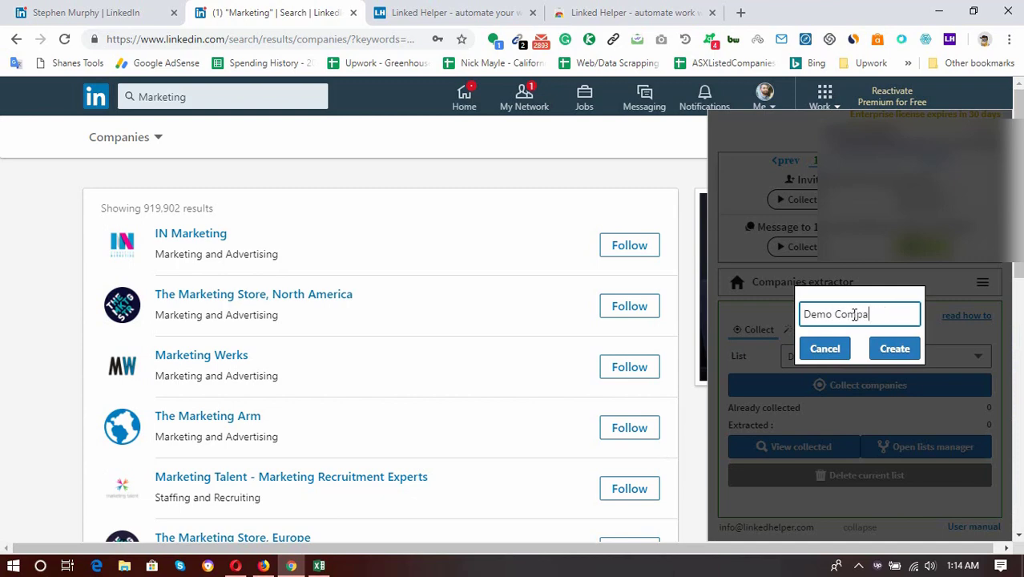
click(893, 349)
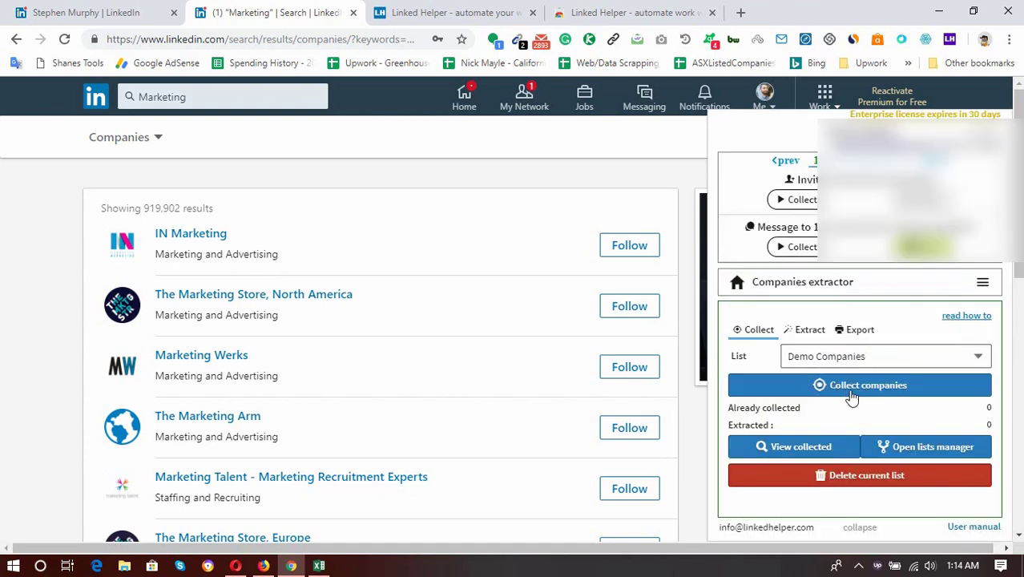
- Collect companies from the search results up to page 3, stop collecting, and review the queue of collected companies
click(897, 390)
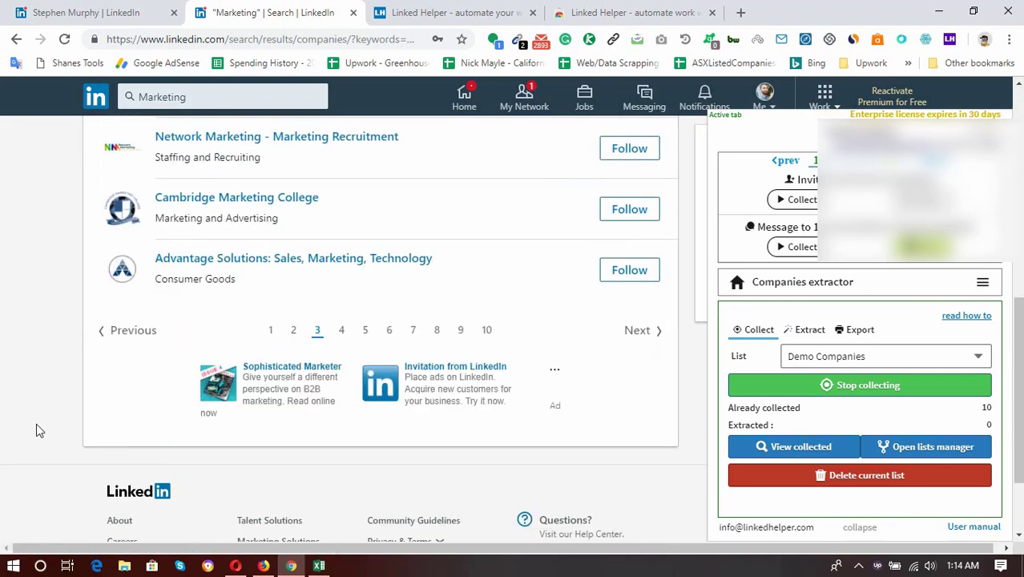
click(854, 388)
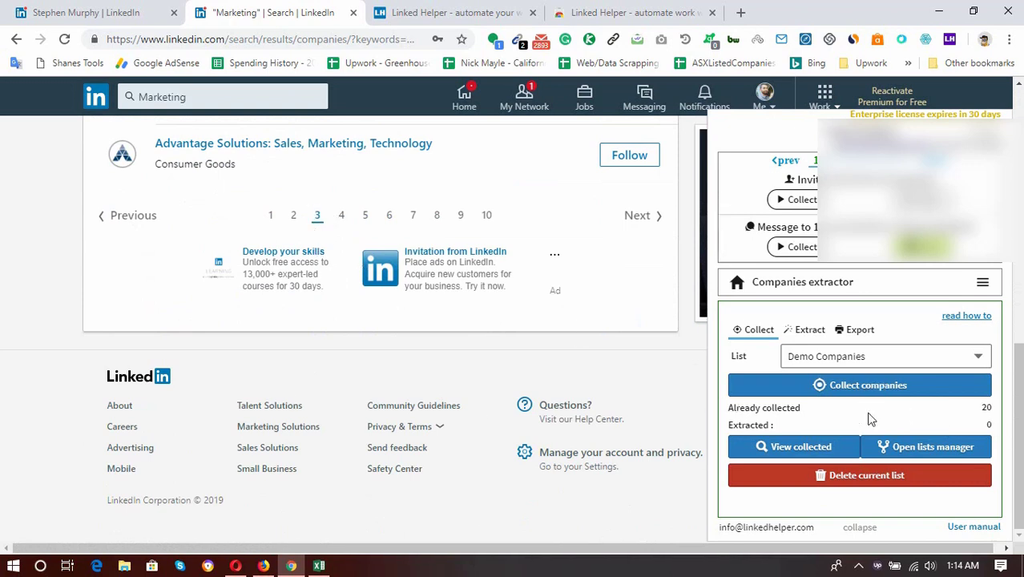
click(789, 449)
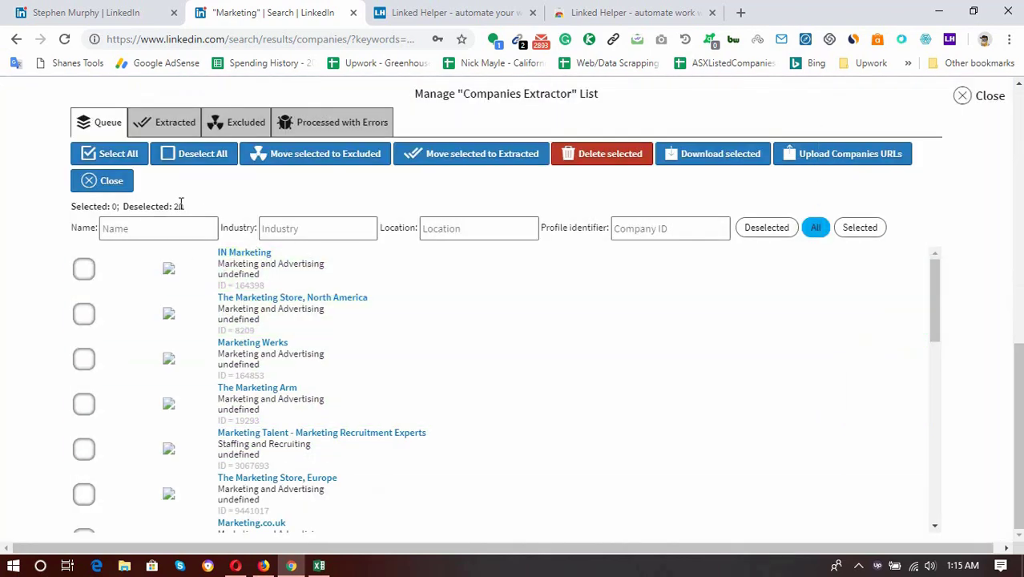
scroll(320, 369, down, 7)
scroll(313, 420, up, 6)
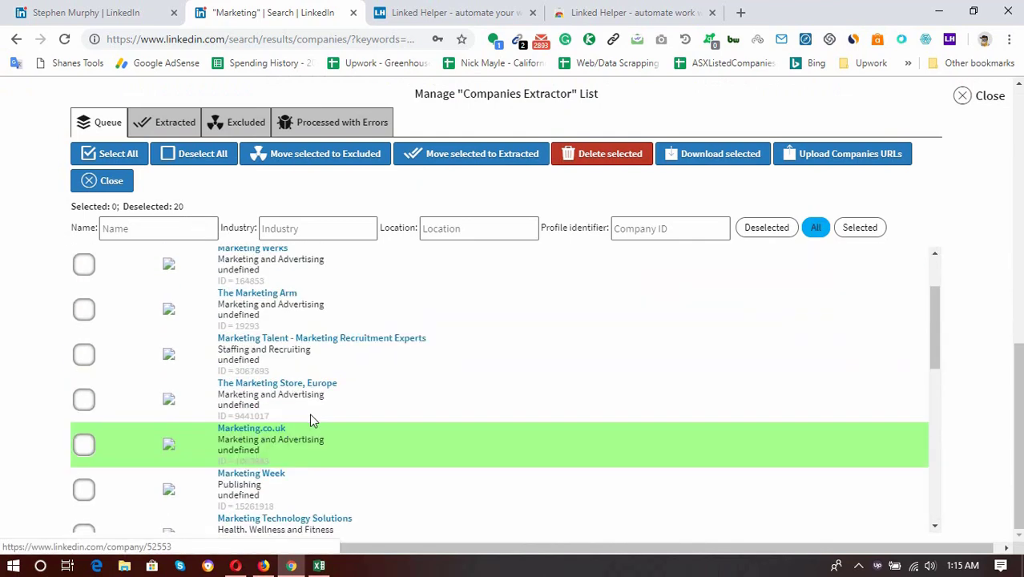
scroll(312, 420, up, 2)
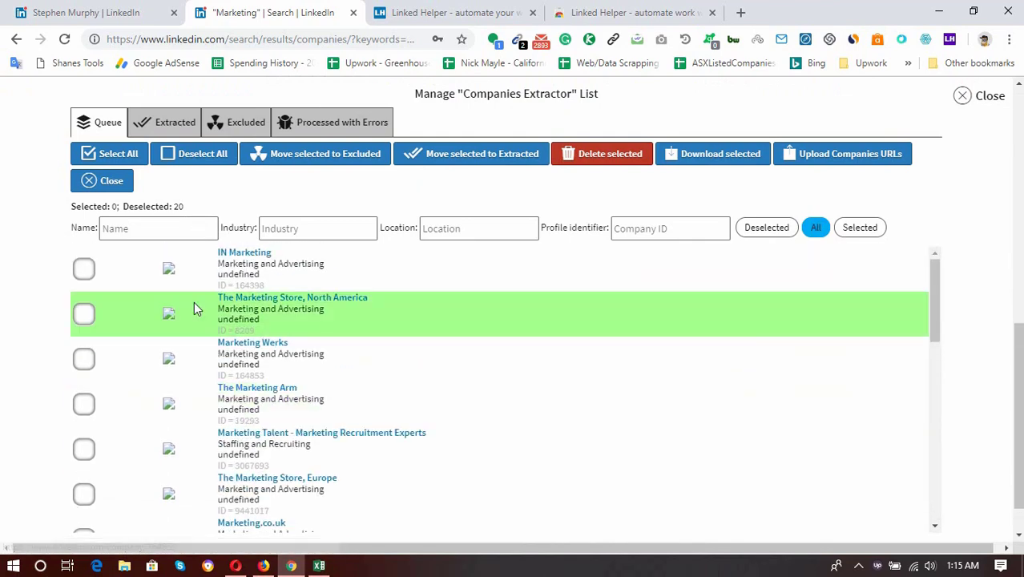
- Move the first ten companies, IN Marketing through Marketing Türkiye & IP Magazine, from Queue to Excluded and close the list
click(85, 272)
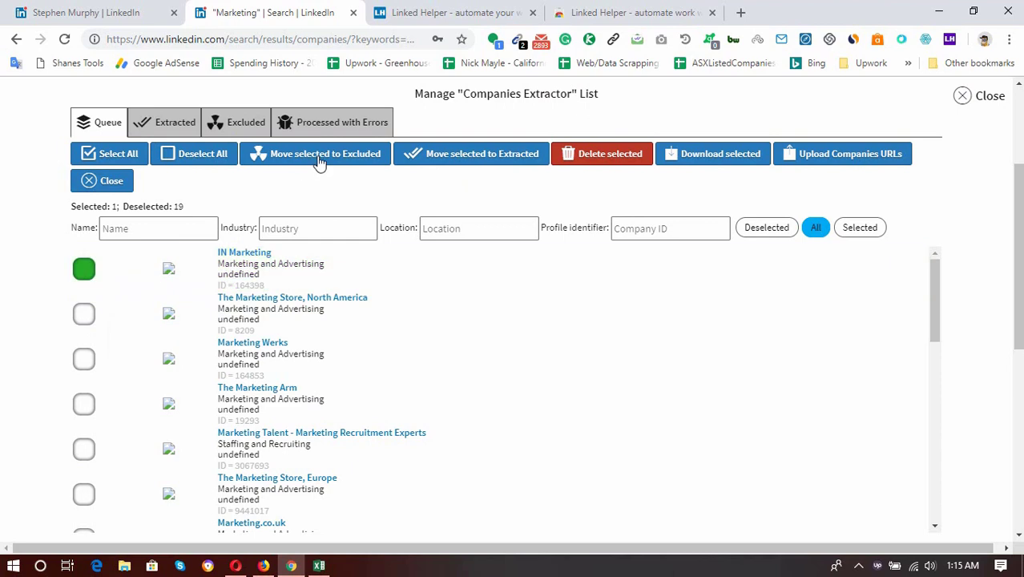
click(85, 315)
scroll(84, 336, down, 1)
click(85, 285)
click(85, 329)
click(84, 373)
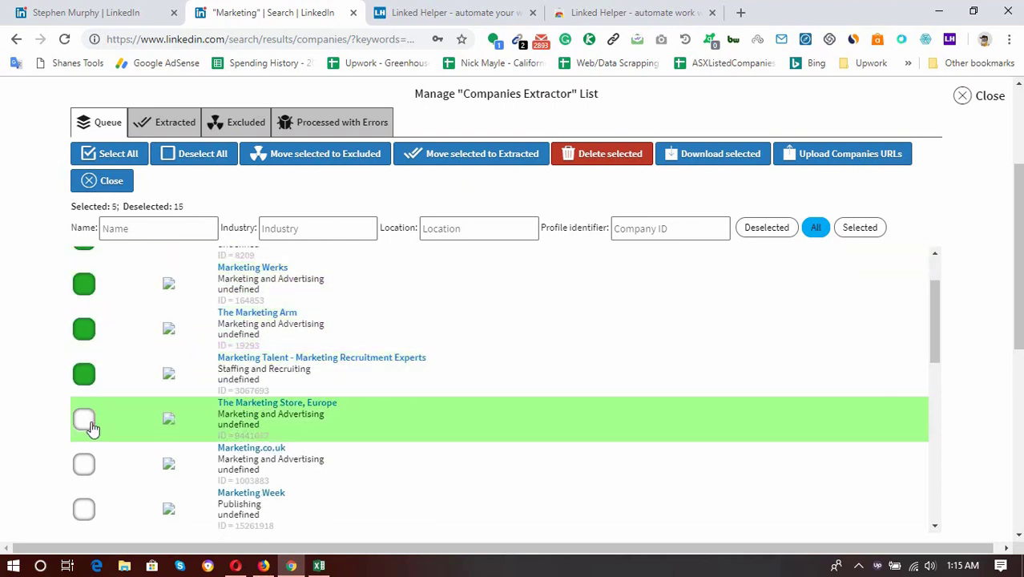
click(85, 420)
click(85, 464)
scroll(84, 400, down, 3)
click(84, 358)
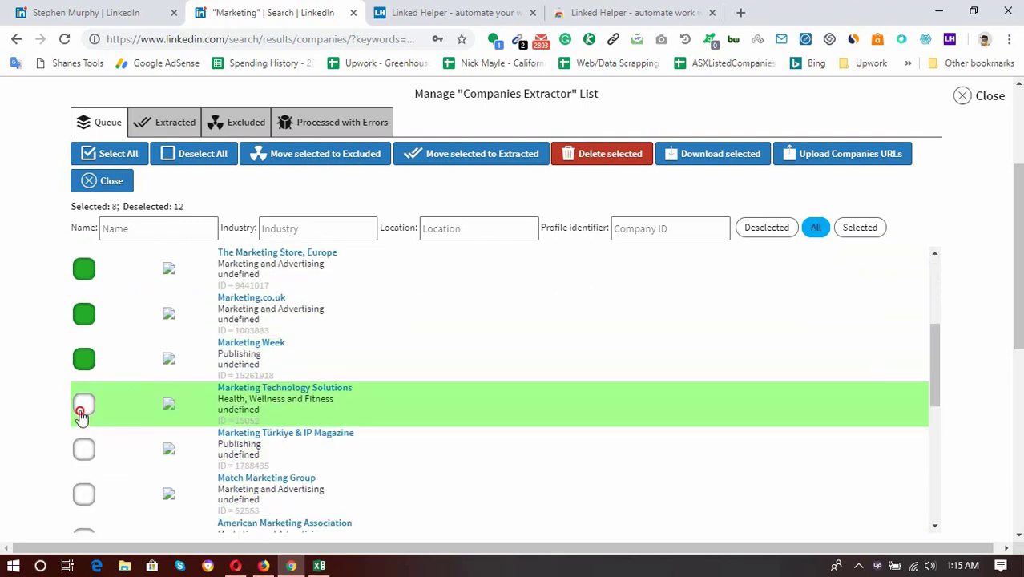
click(83, 406)
click(83, 450)
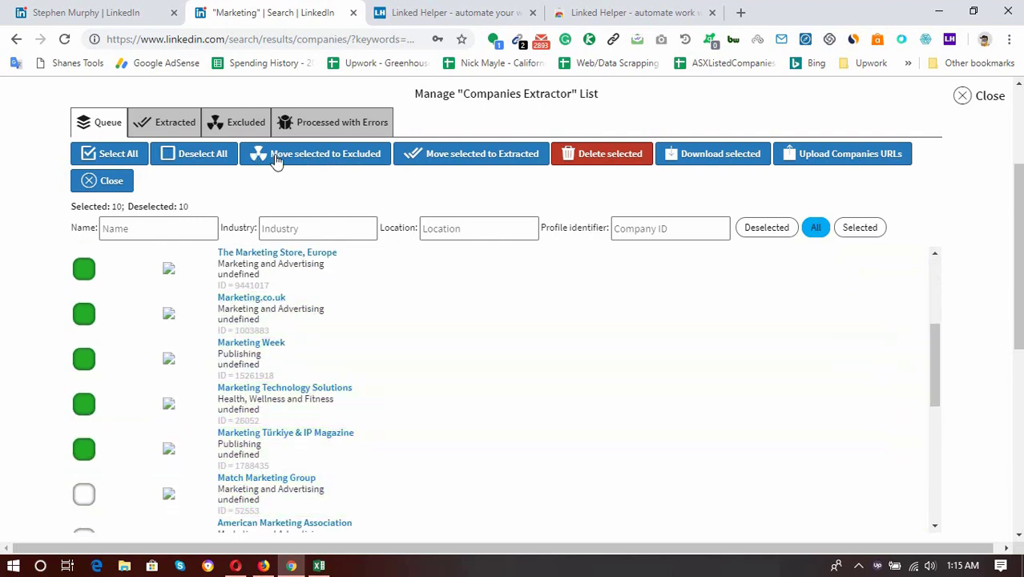
click(324, 160)
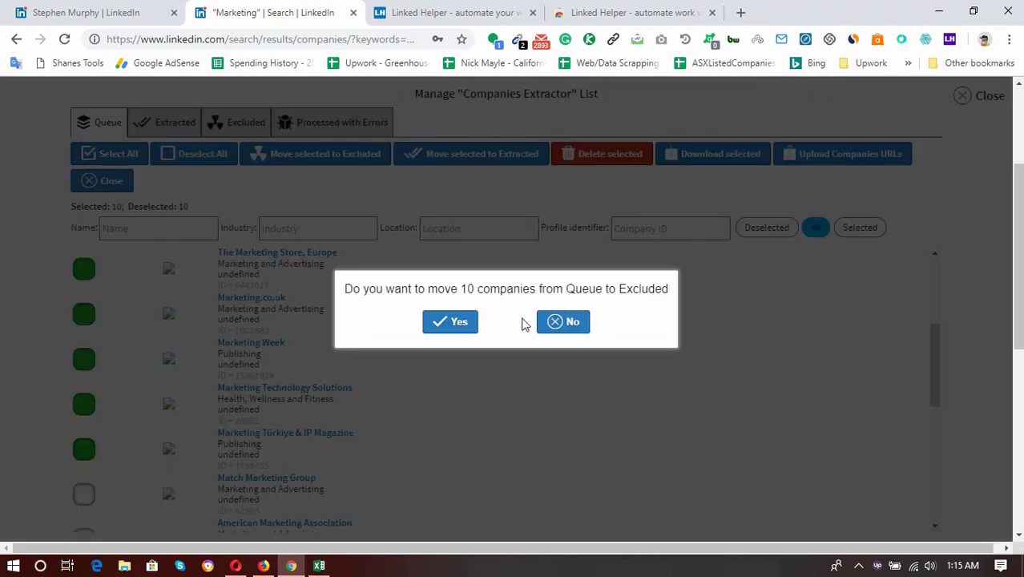
click(452, 322)
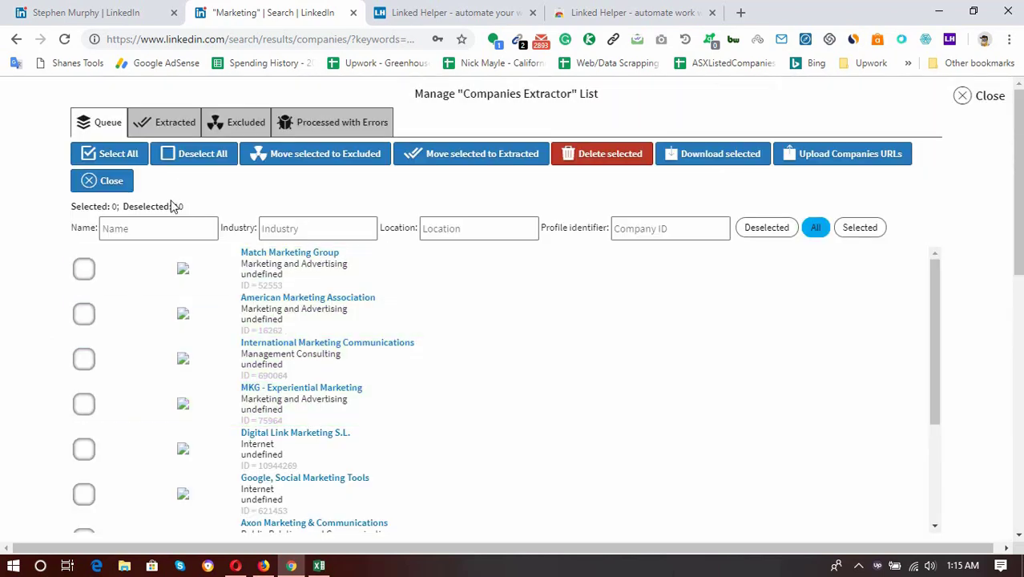
click(985, 95)
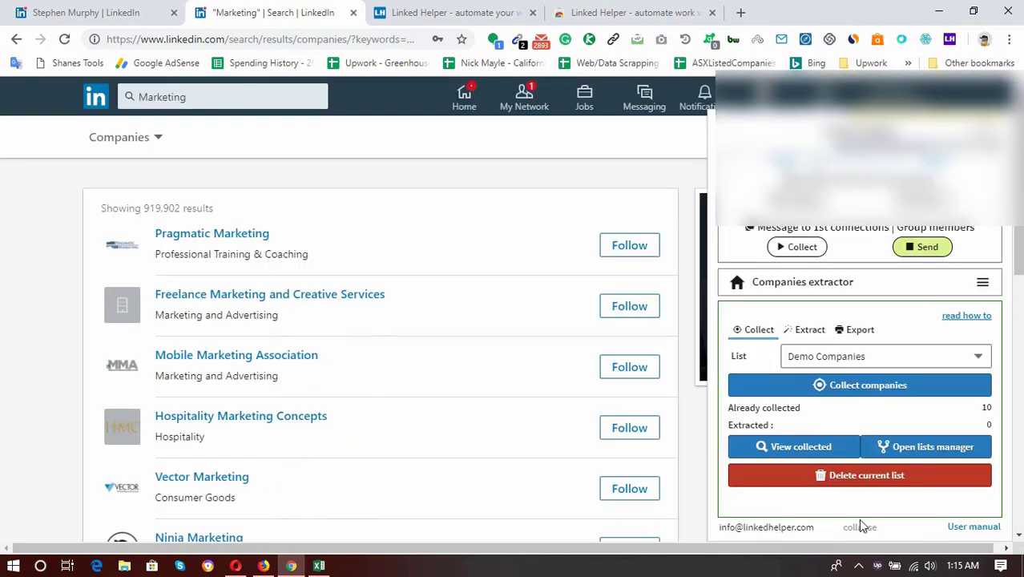
- Start extracting the data of the companies in the Demo Companies queue
click(809, 331)
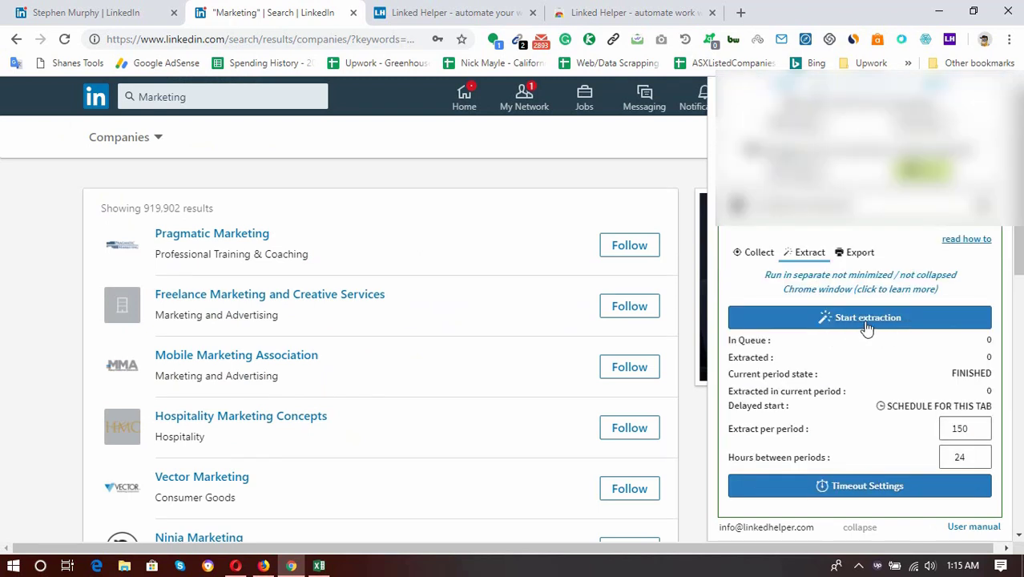
click(894, 324)
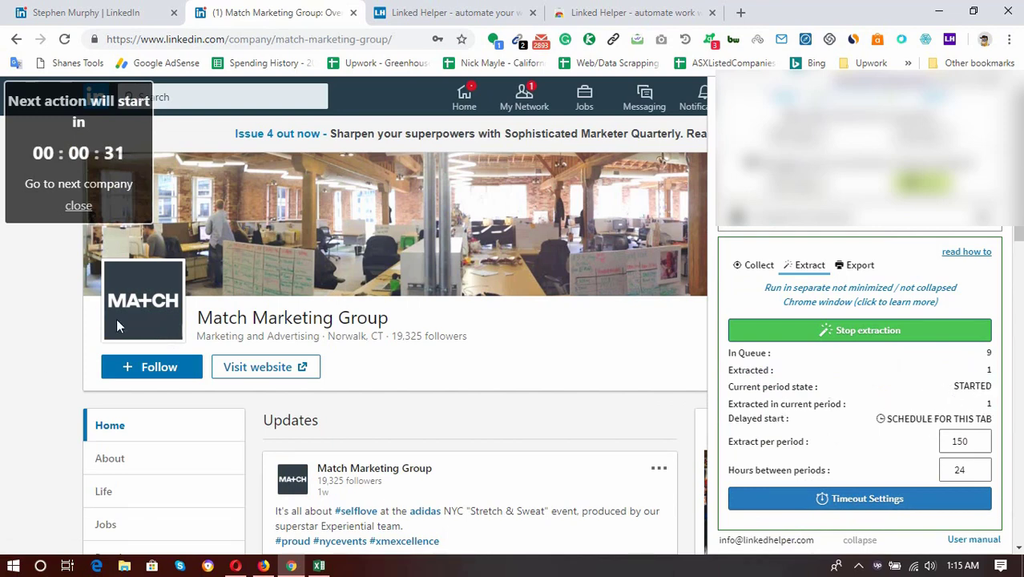
- Set the Companies Extractor's timeout for going to the next company to 3 seconds minimum and 5 seconds maximum, and save it
click(868, 498)
drag(368, 346, 264, 346)
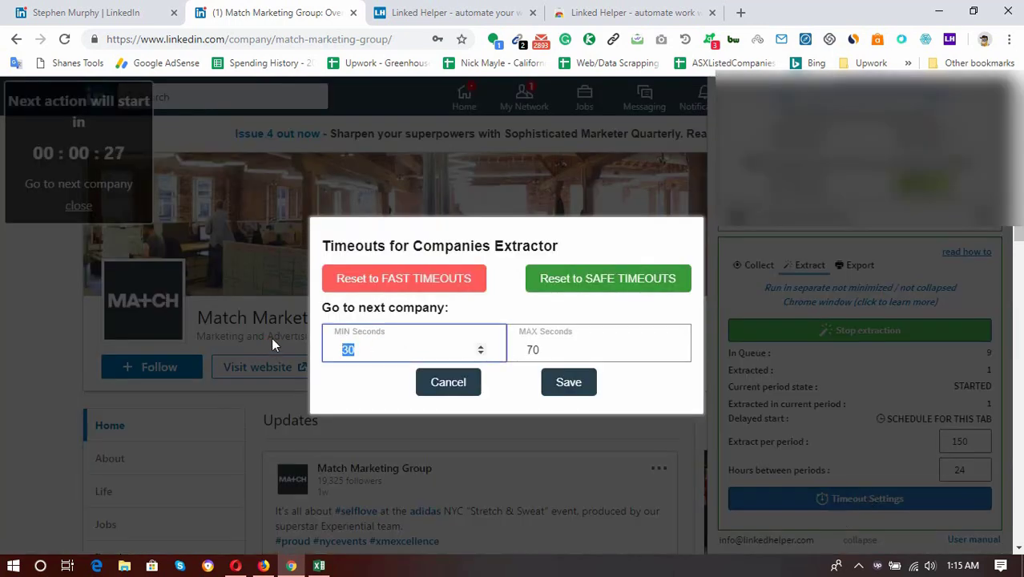
text(5)
click(348, 355)
double_click(348, 355)
text(3)
click(566, 346)
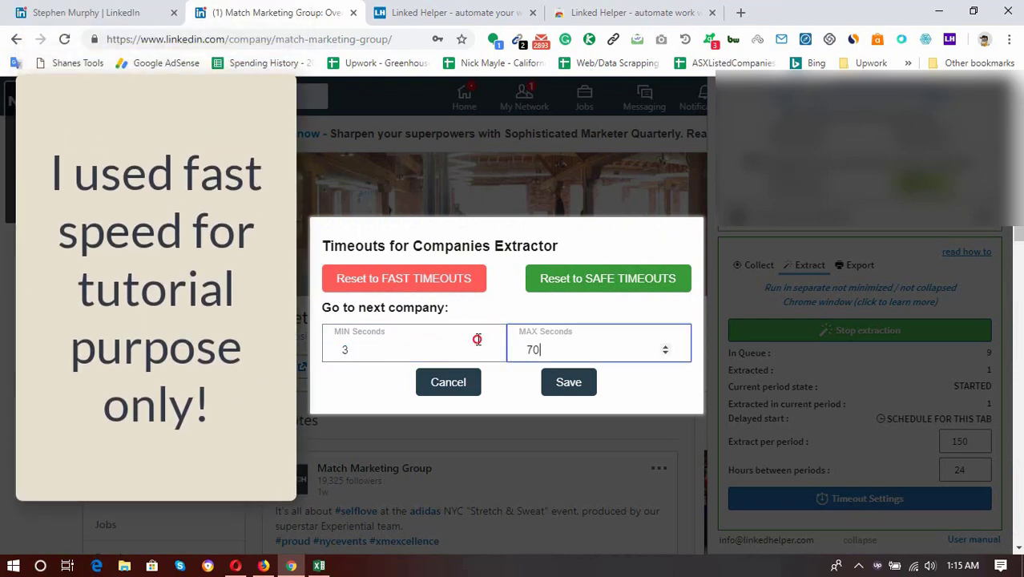
drag(477, 339, 447, 335)
text(5)
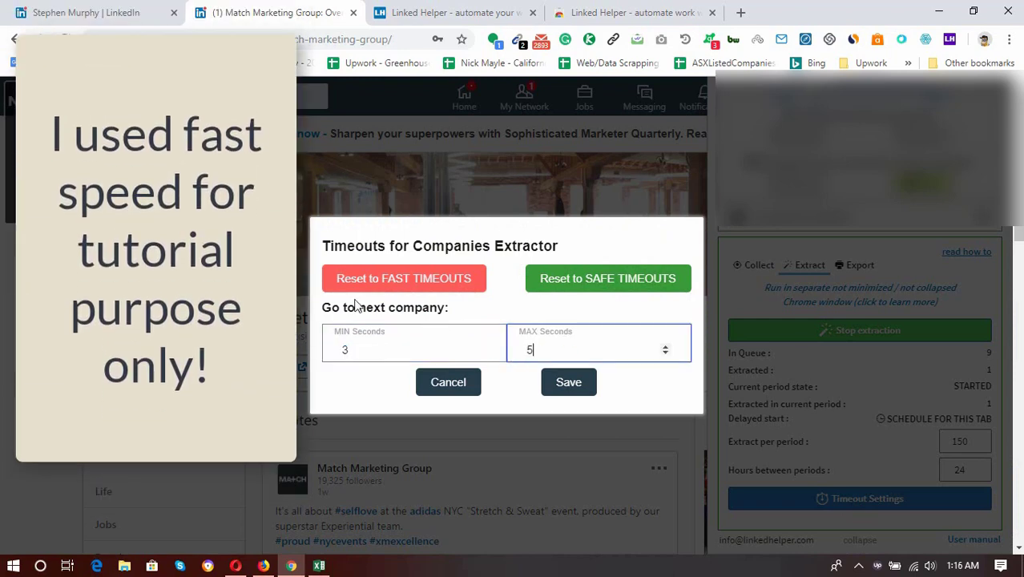
click(557, 385)
click(505, 330)
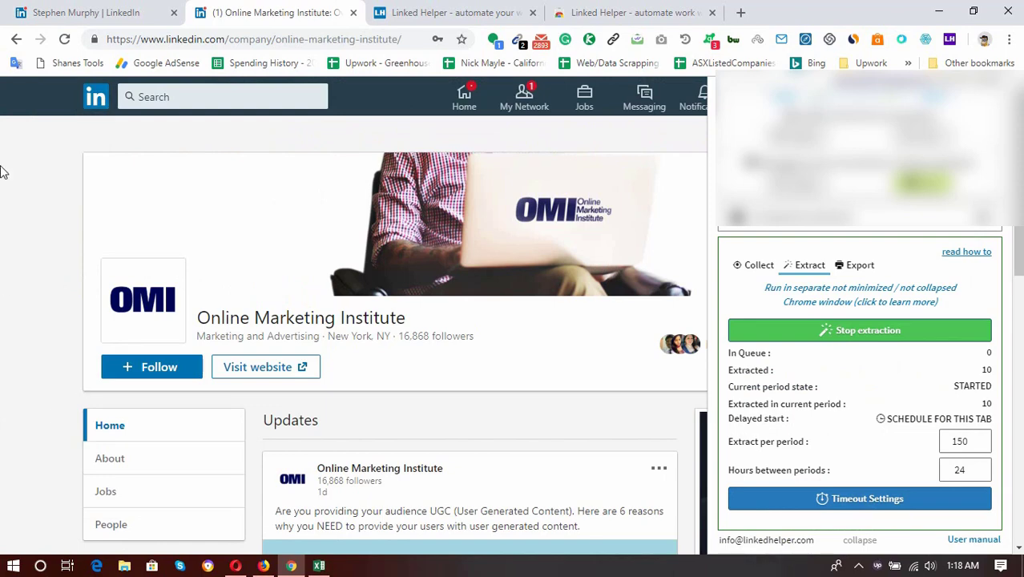
- Export the extracted companies as a comma-delimited CSV file for Google Sheets into the Documents folder under the suggested name
click(860, 266)
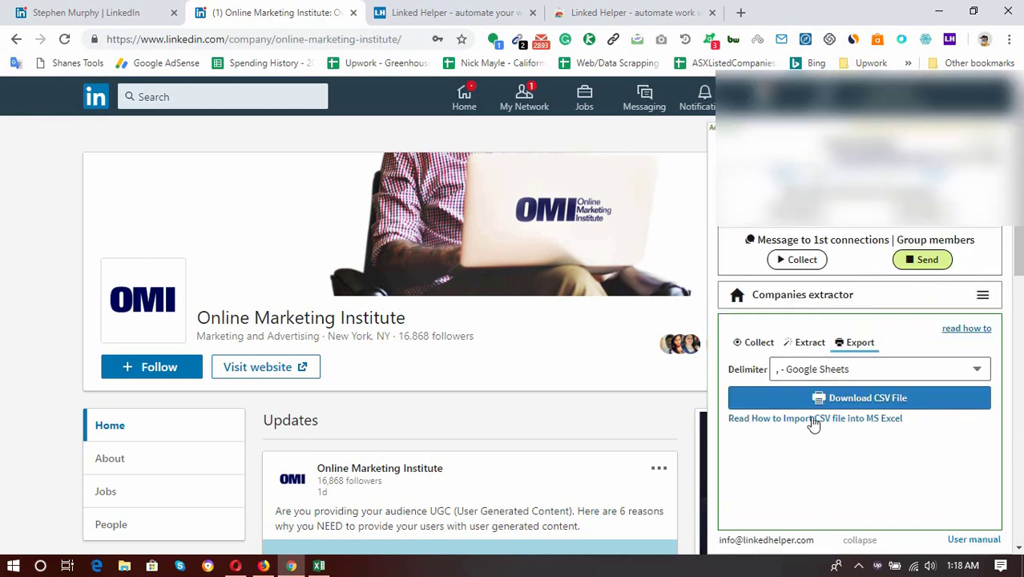
click(902, 399)
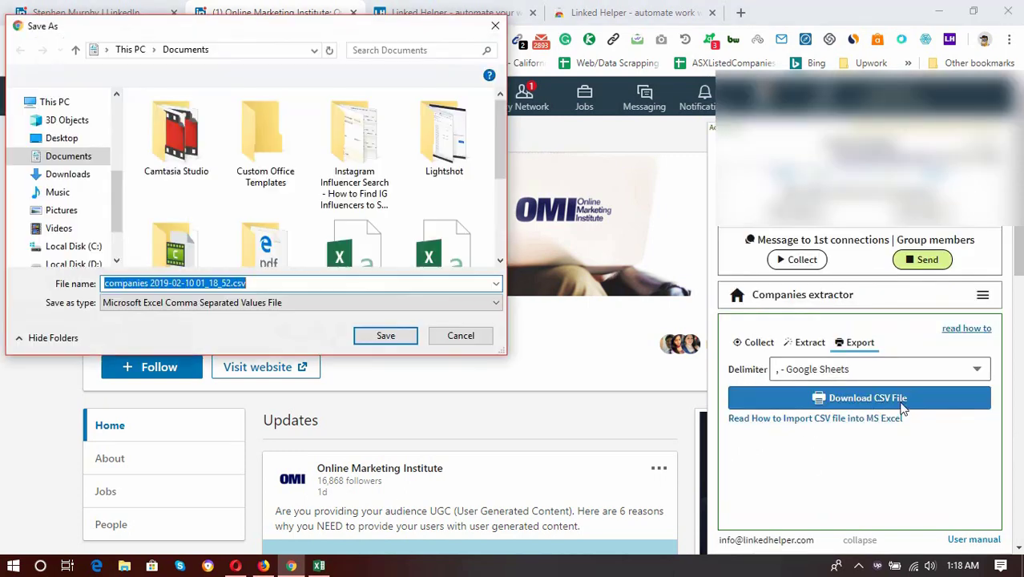
click(191, 303)
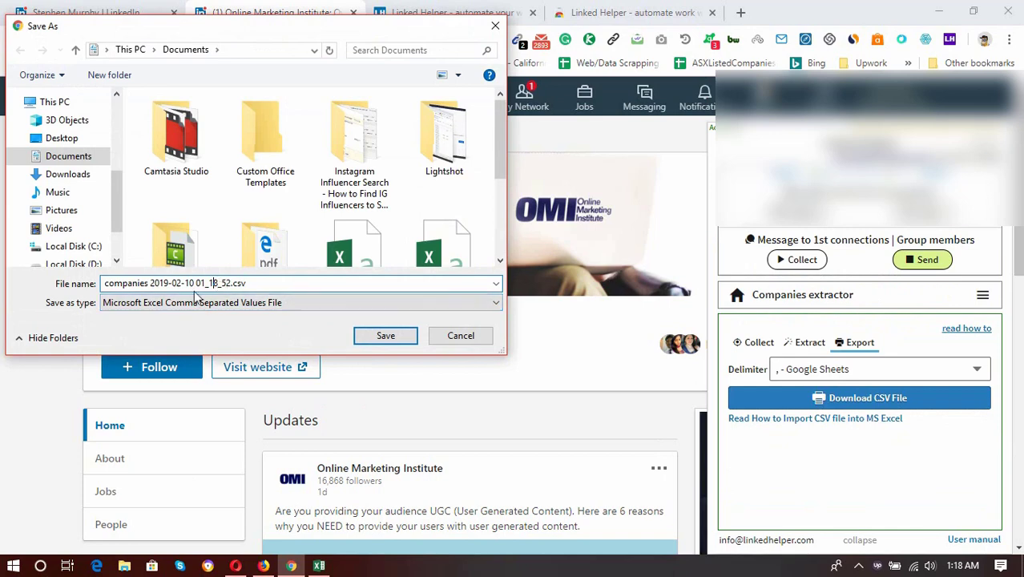
click(383, 334)
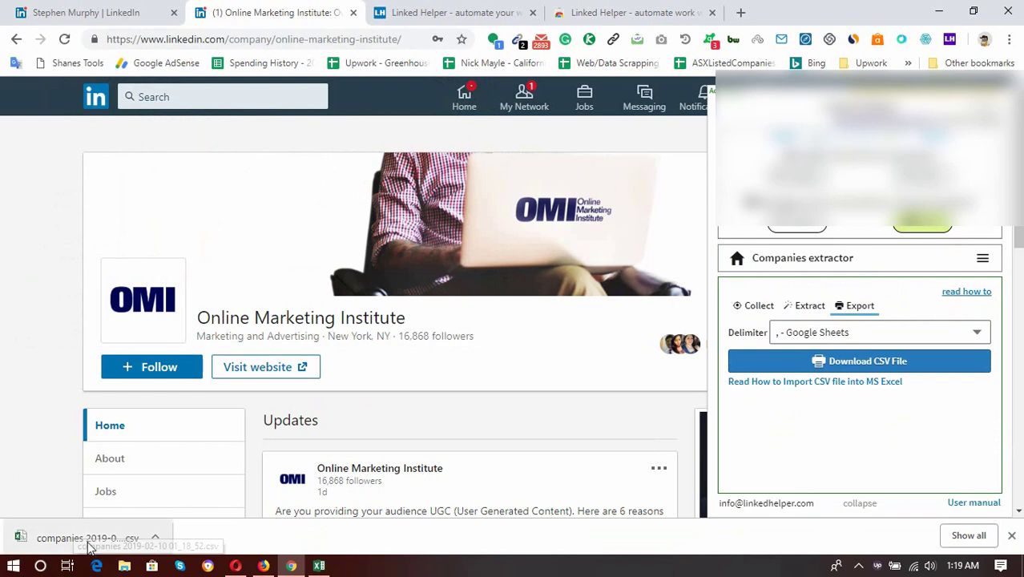
- Open the exported companies CSV file in Excel and delete the id, orig_id and num_id columns
click(24, 543)
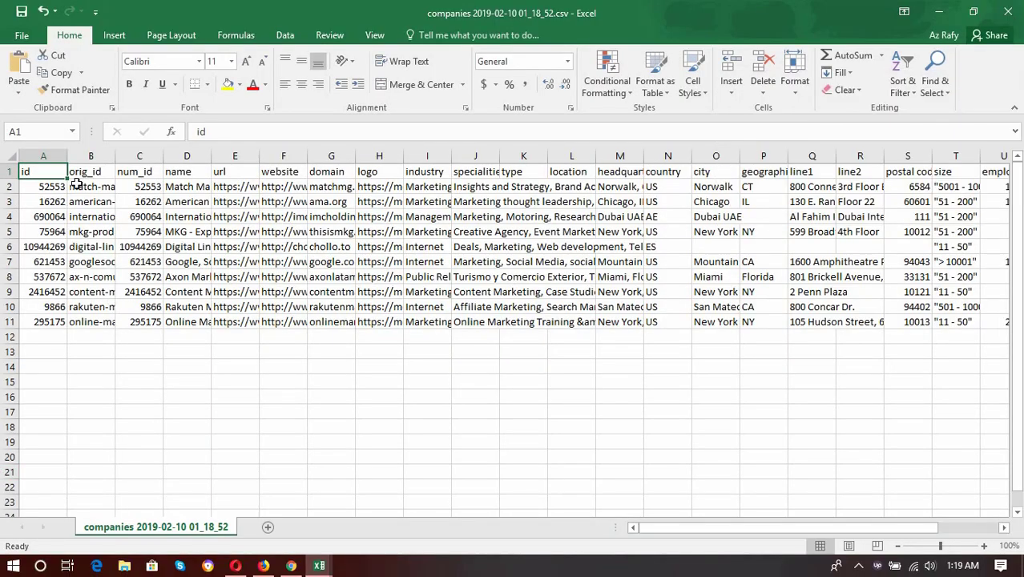
click(44, 156)
double_click(116, 160)
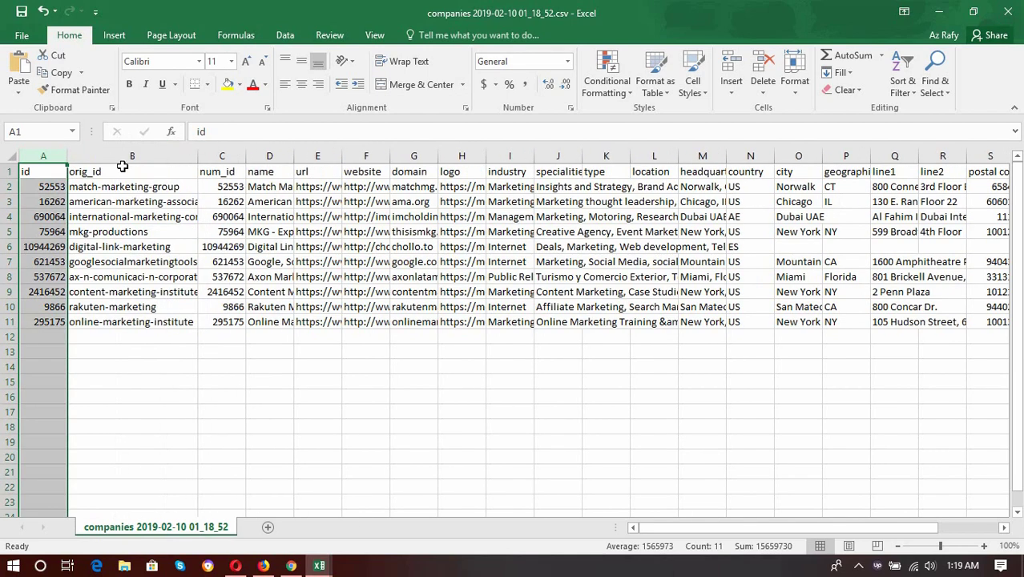
drag(226, 156, 59, 155)
right_click(61, 157)
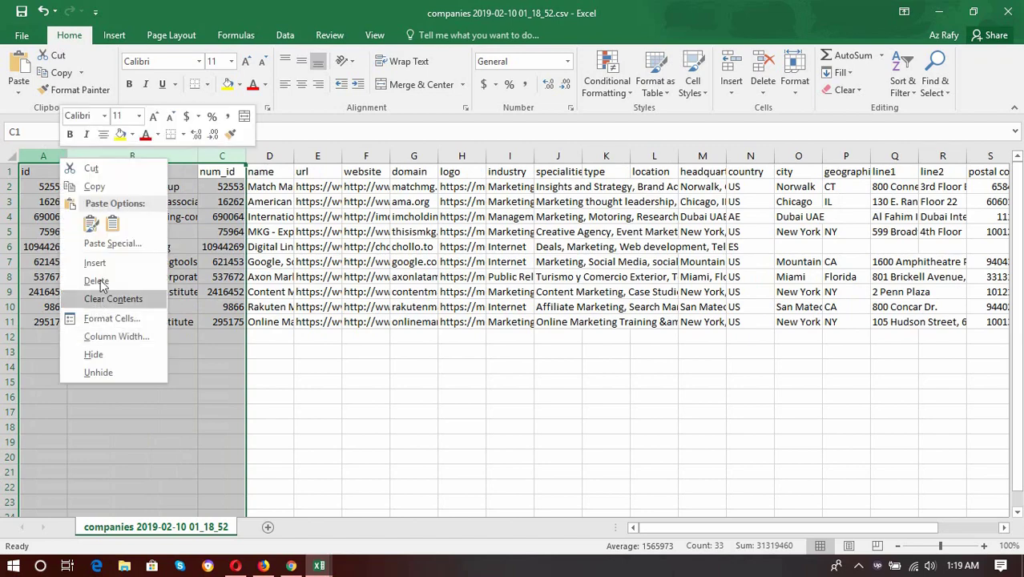
click(88, 279)
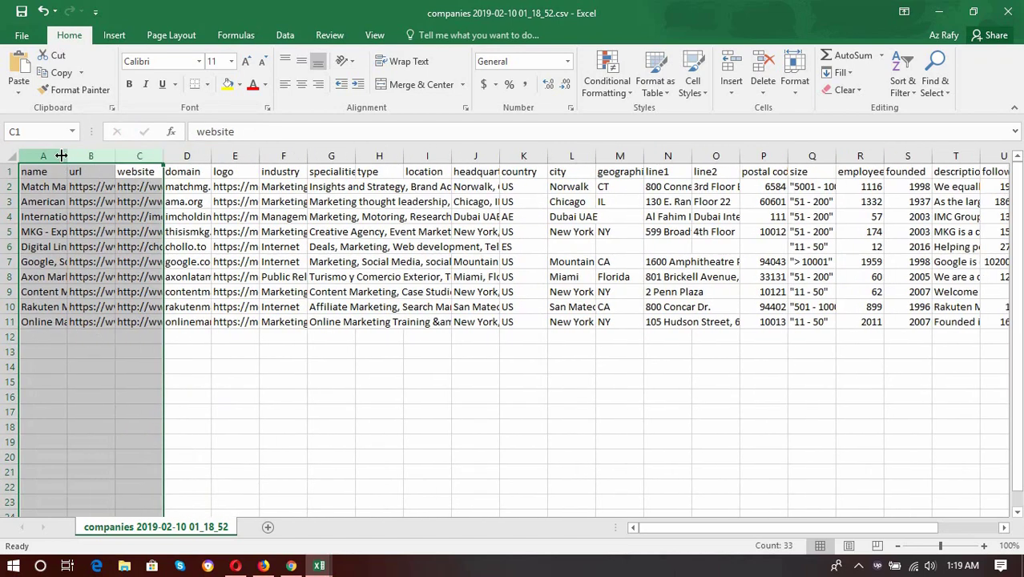
- Fit the name, url and website columns to their contents and check the first companies' entries
double_click(67, 156)
click(105, 186)
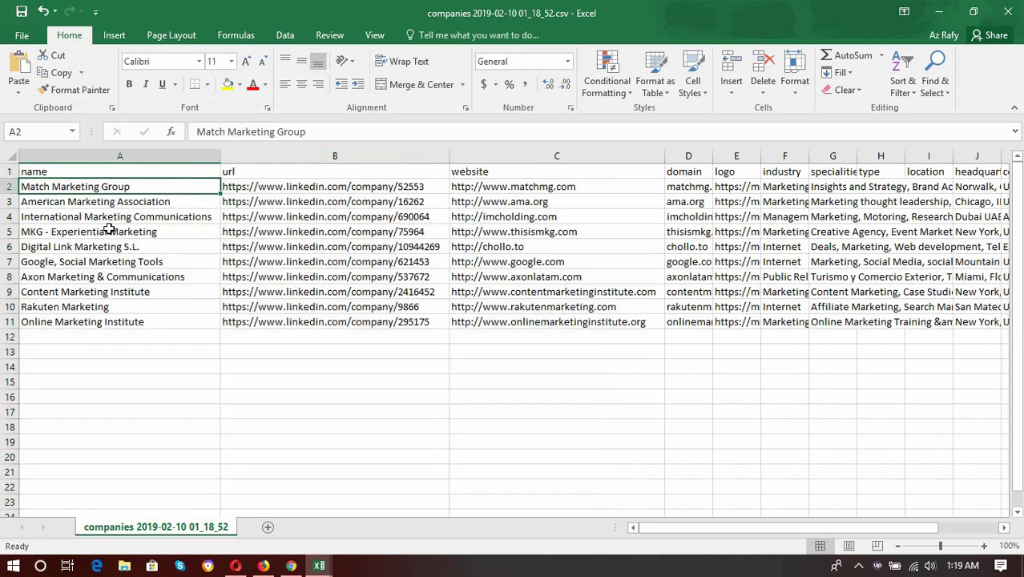
click(353, 201)
click(365, 185)
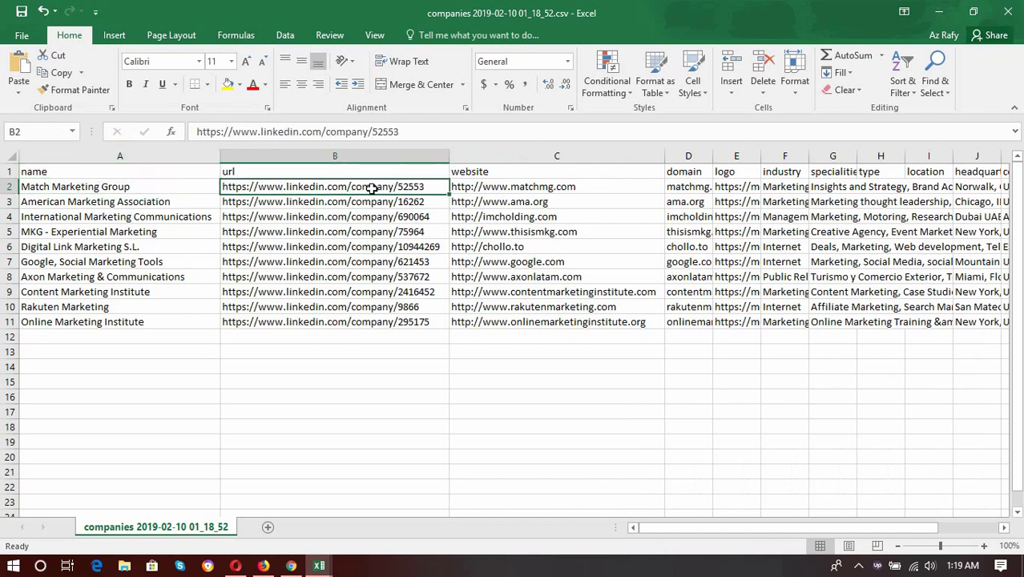
click(533, 201)
- Widen the domain, logo and industry columns to show more of their contents, and review the listed domains
drag(686, 527, 700, 527)
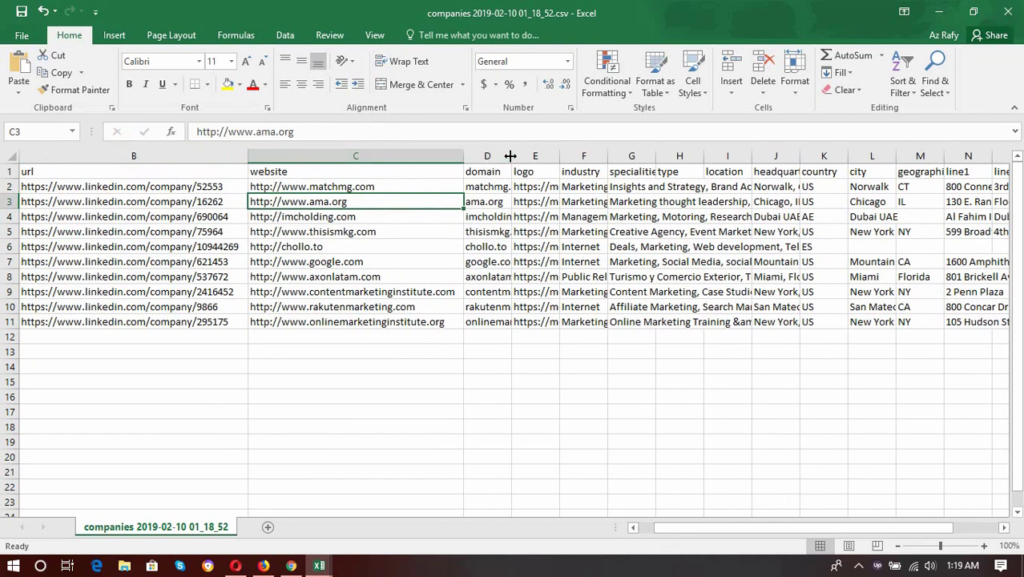
drag(505, 156, 576, 155)
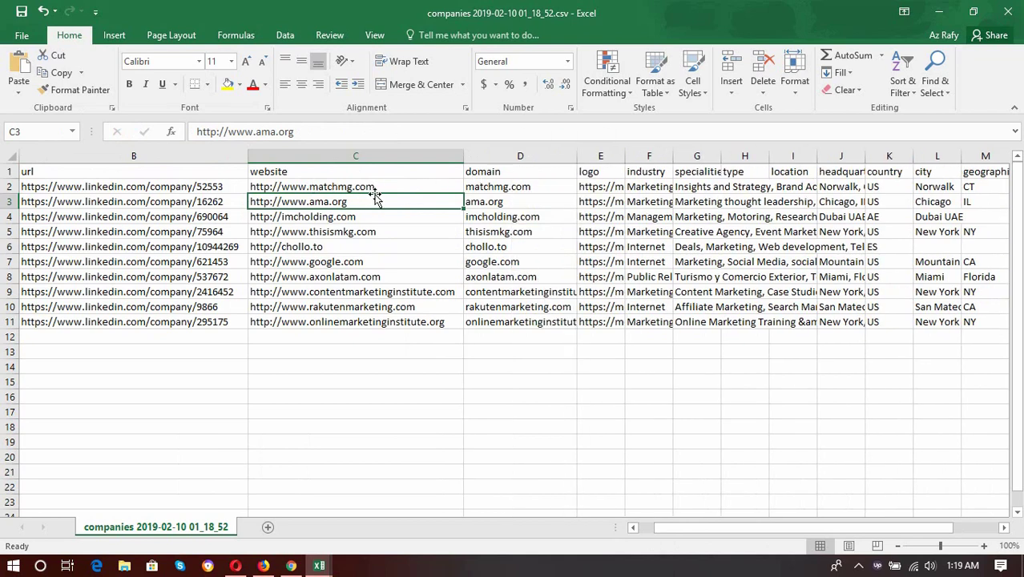
click(492, 174)
drag(497, 210, 529, 339)
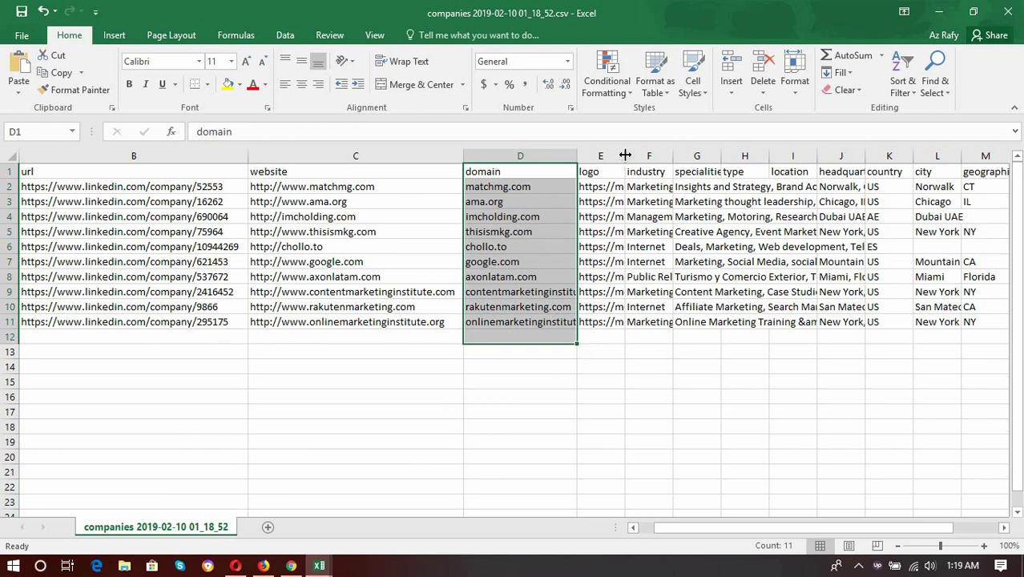
drag(625, 155, 869, 165)
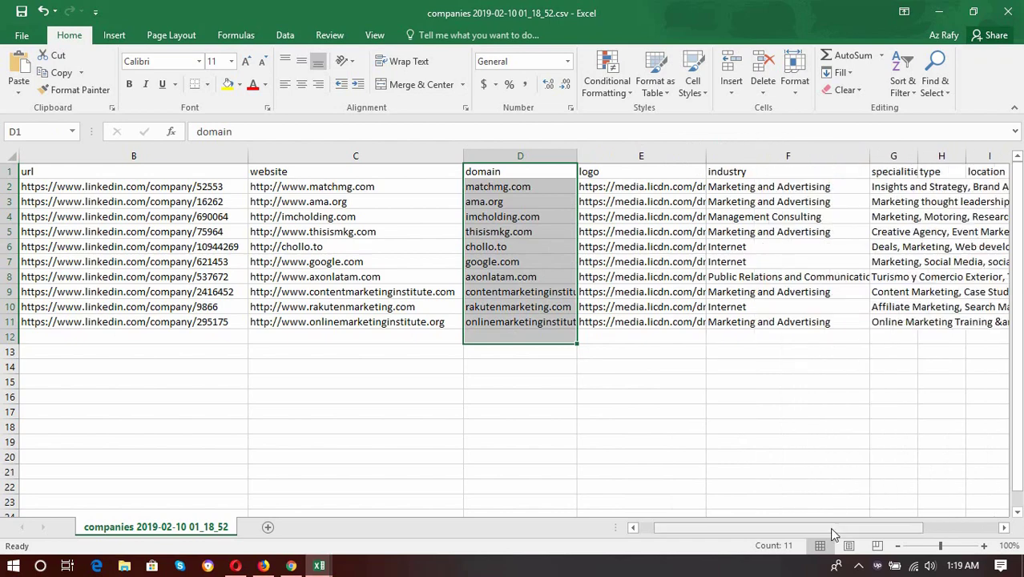
- Widen the specialities, type and headquarter columns so that more of the company details can be read
drag(833, 528, 902, 528)
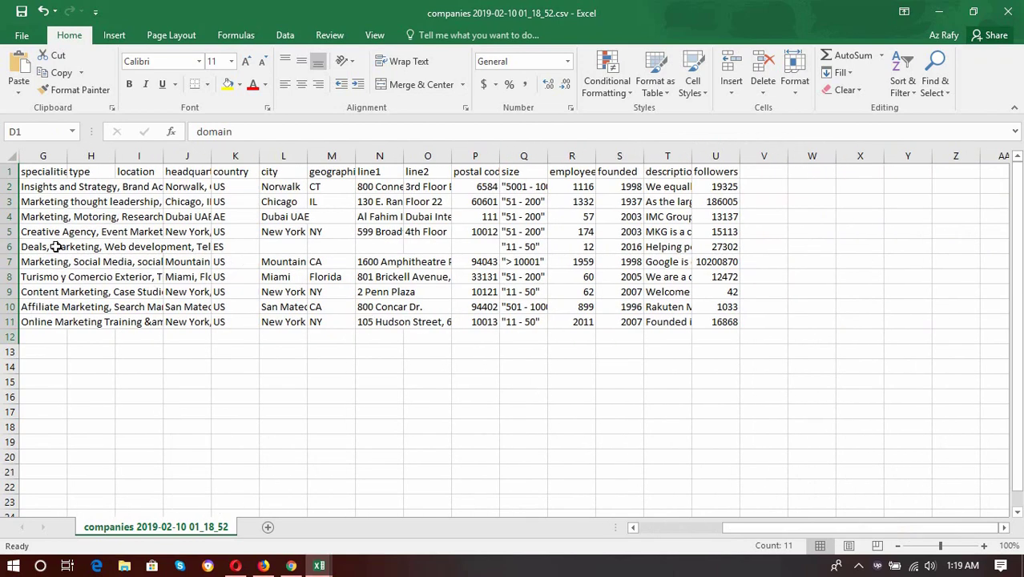
drag(788, 528, 762, 528)
drag(355, 160, 560, 158)
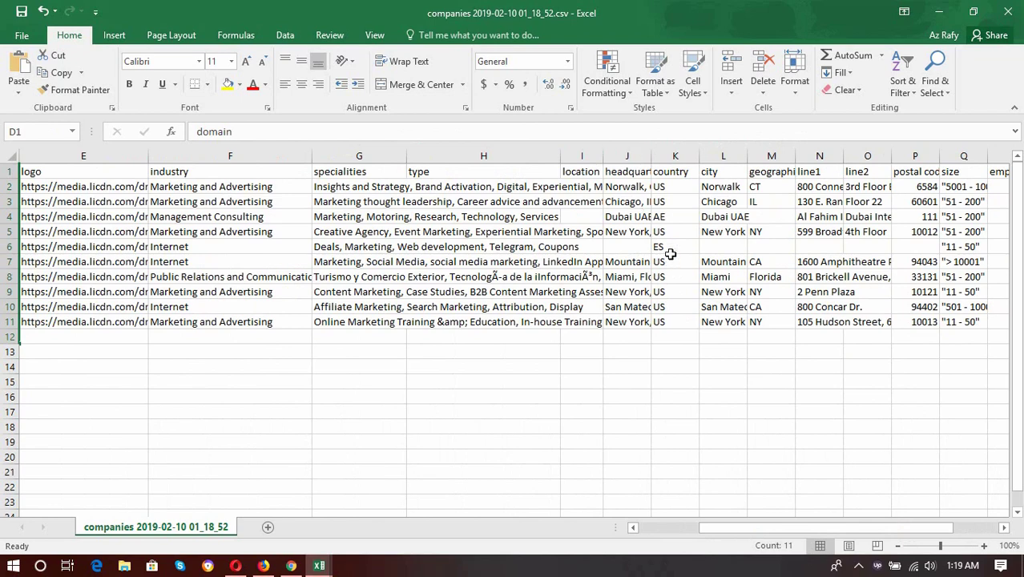
drag(650, 155, 782, 158)
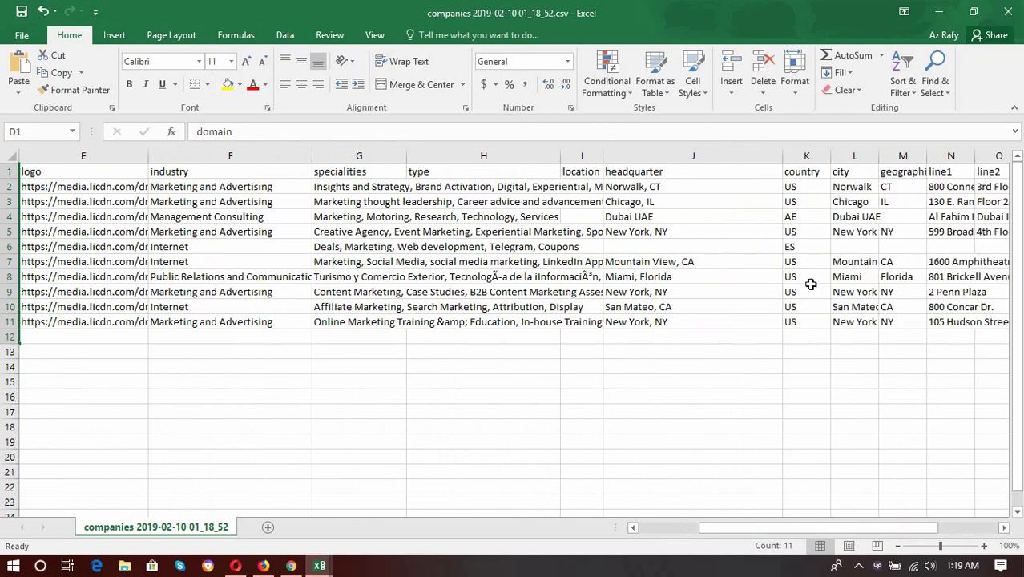
- Widen the line1 and line2 address columns and the company size column
drag(848, 525, 894, 529)
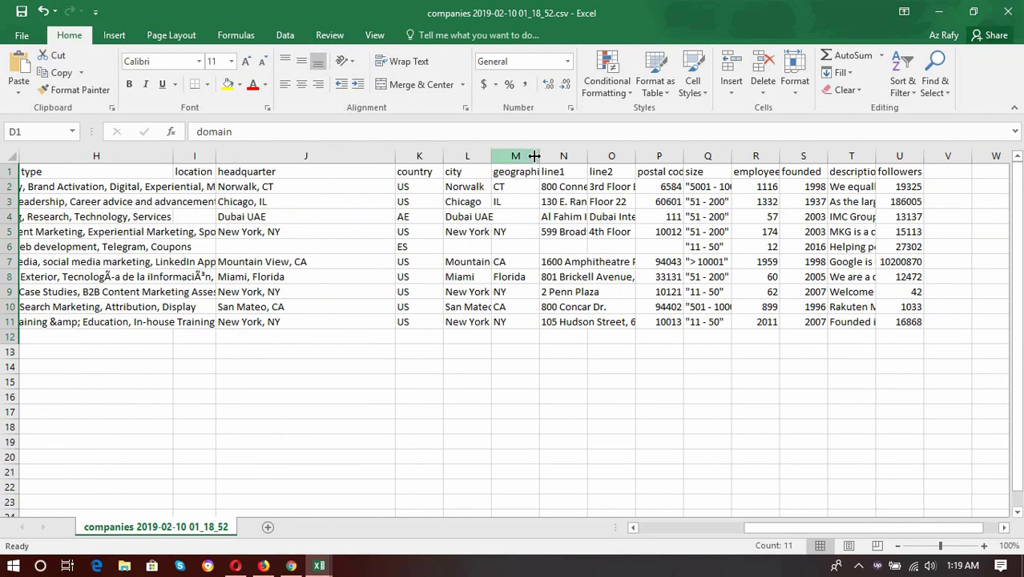
drag(588, 157, 635, 158)
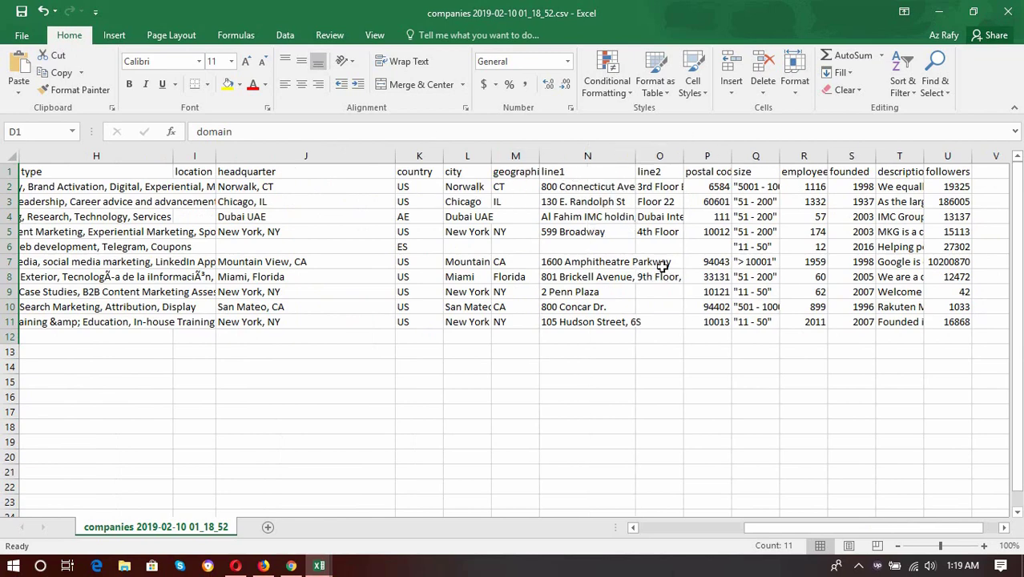
drag(709, 156, 727, 157)
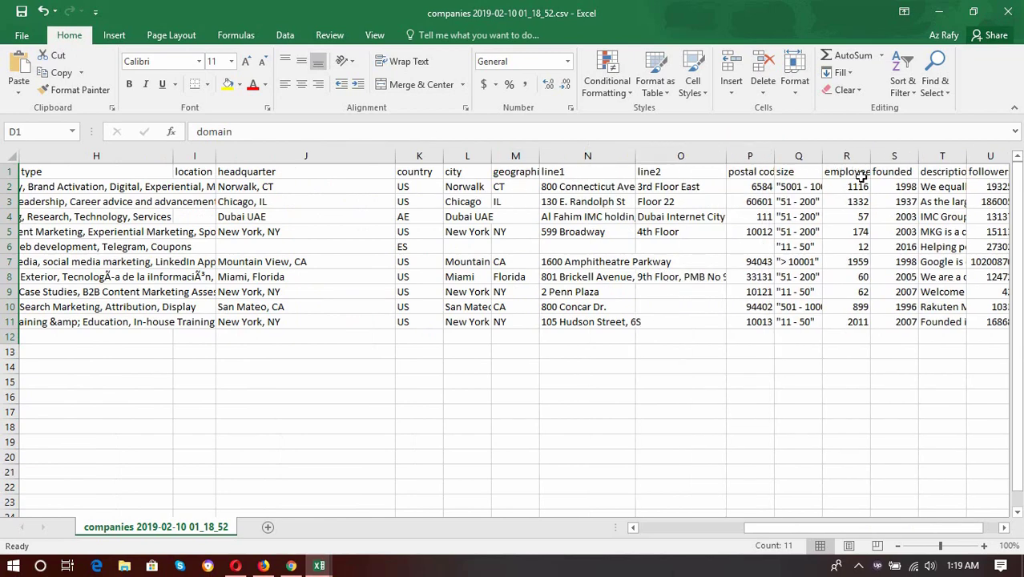
drag(822, 157, 873, 507)
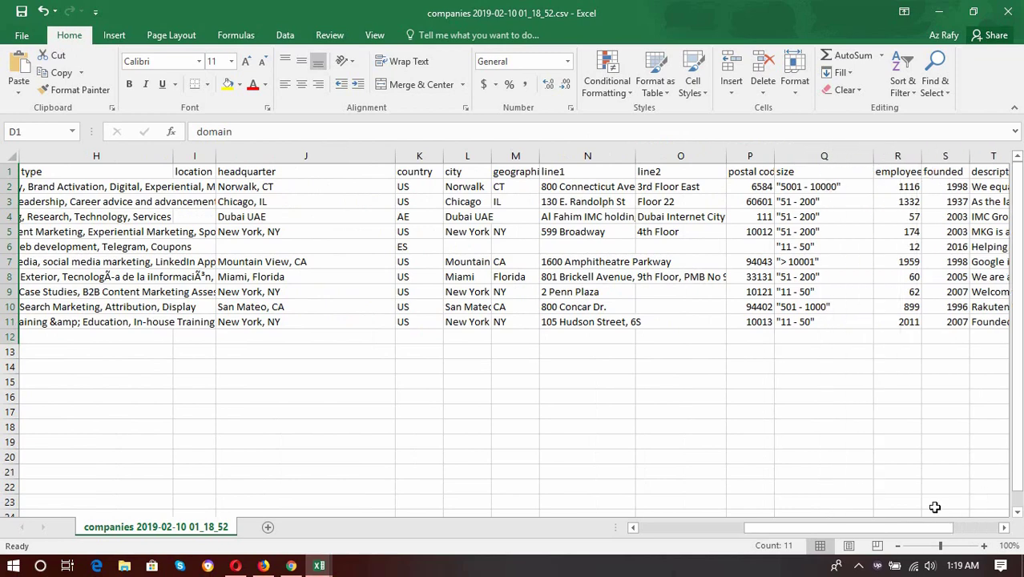
- Widen the employees on Li and description columns, and return to the company's LinkedIn page in Chrome
drag(928, 527, 962, 528)
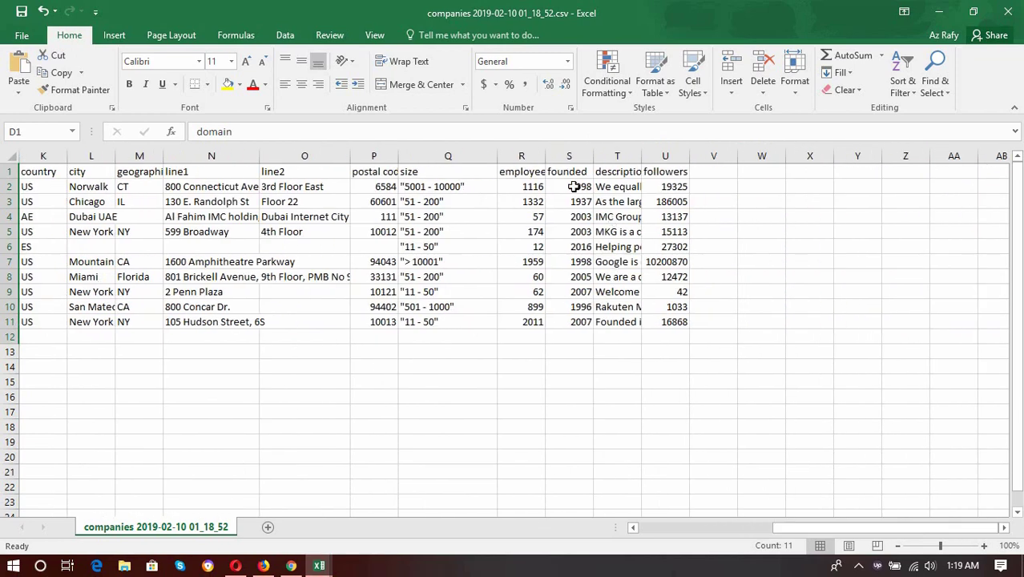
drag(544, 158, 620, 258)
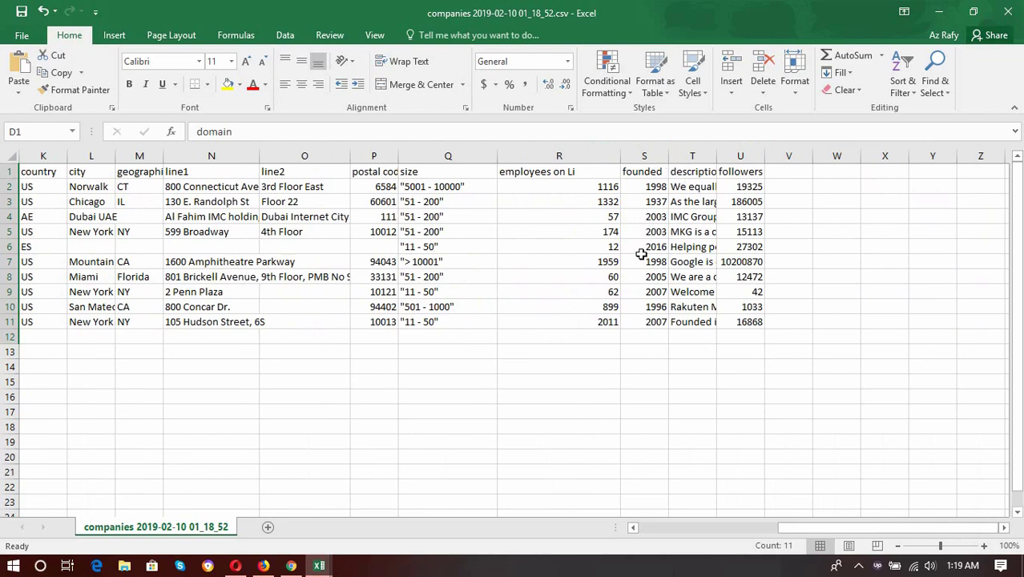
drag(716, 157, 800, 160)
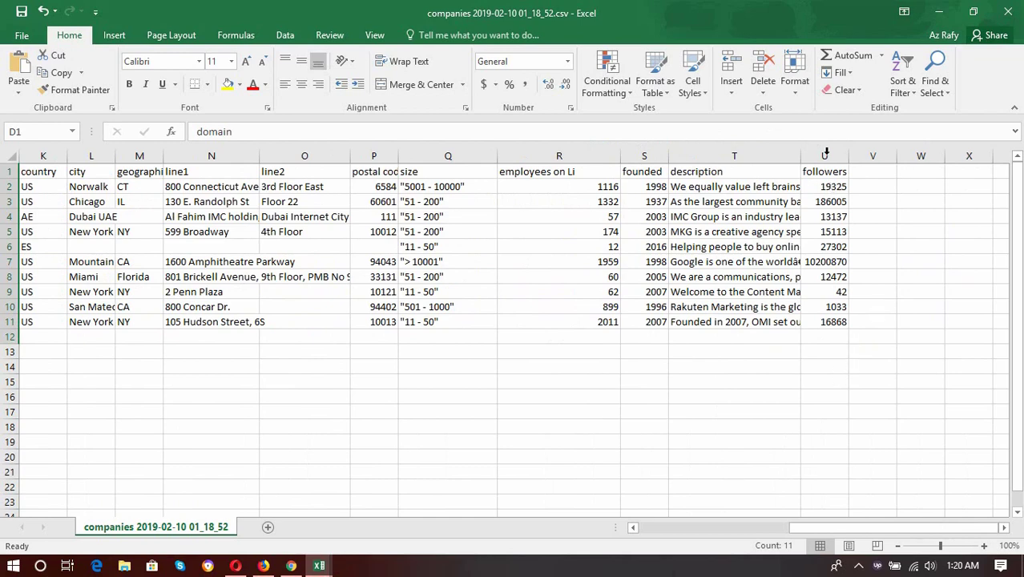
click(938, 12)
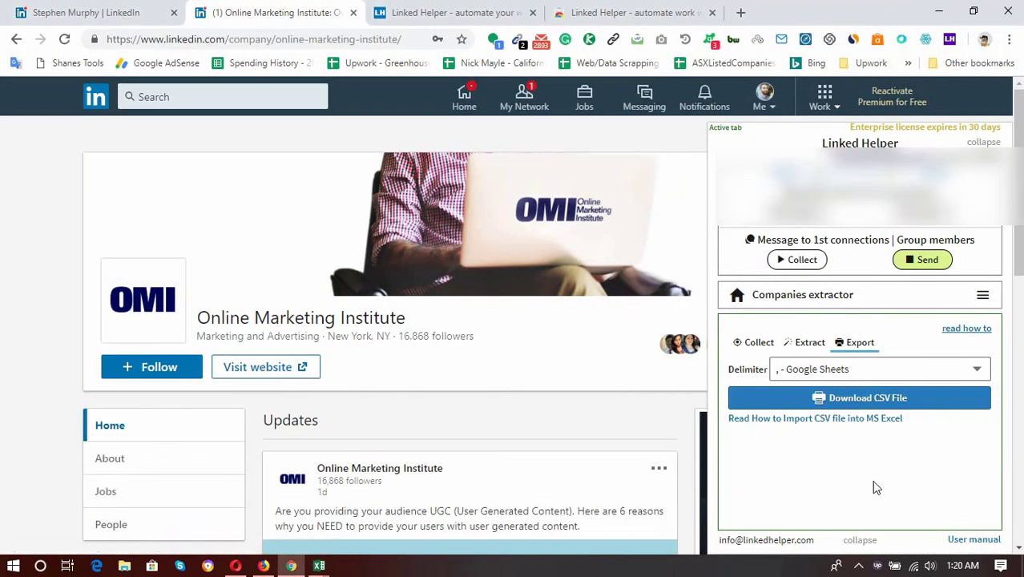